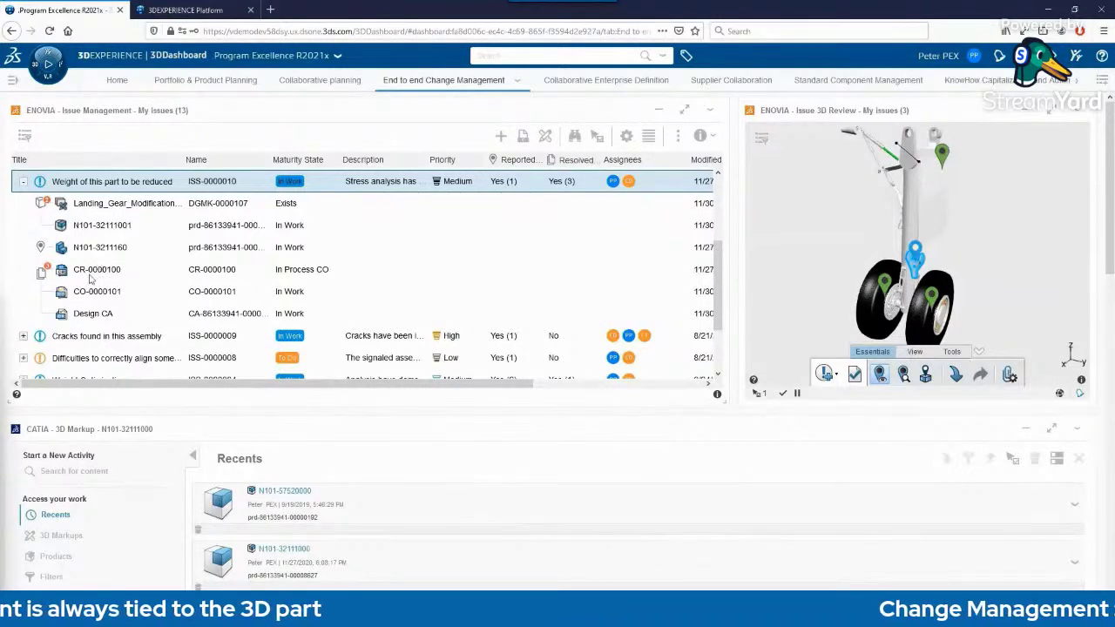
Load the Landing_Gear_Modification markup into 3D Markup, review its four slides, and collapse the 3D Markup widget
drag(85, 208, 383, 526)
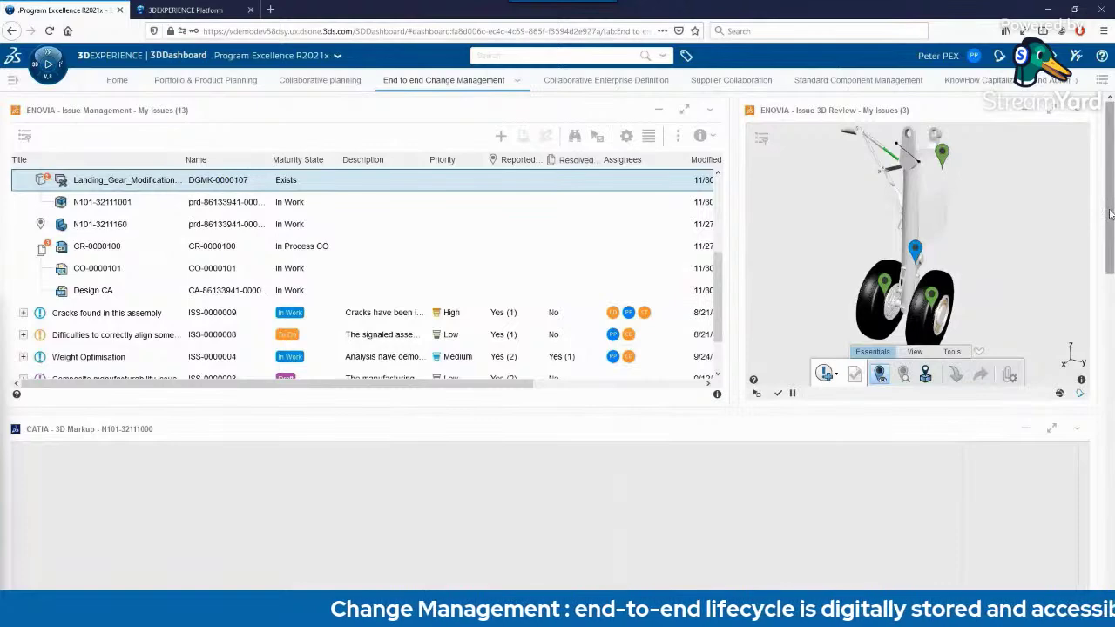
drag(1110, 214, 1102, 305)
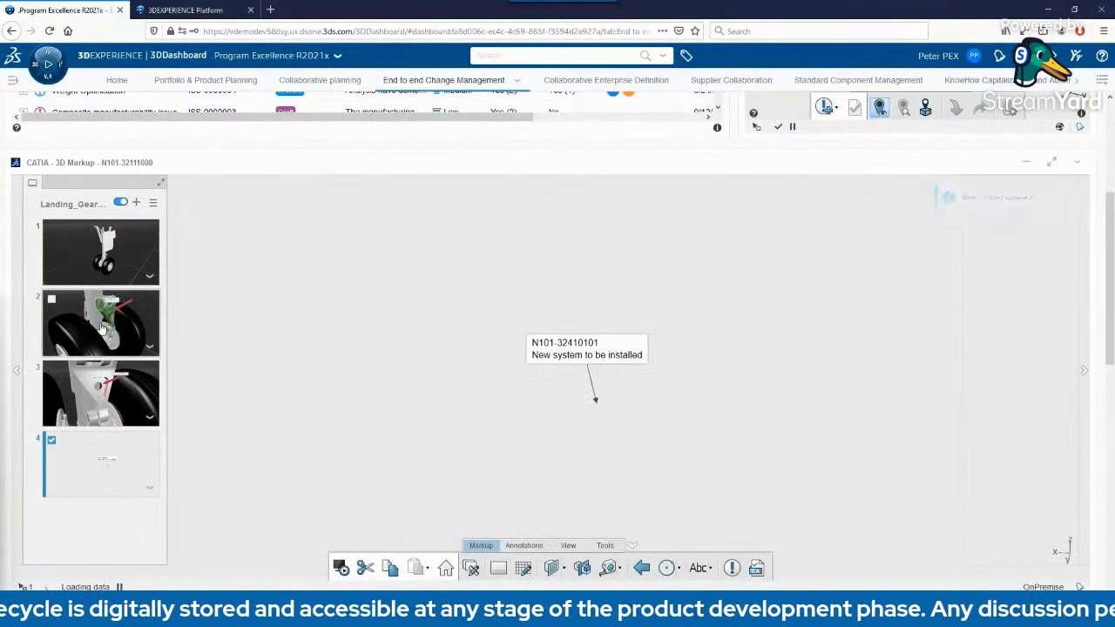
click(102, 328)
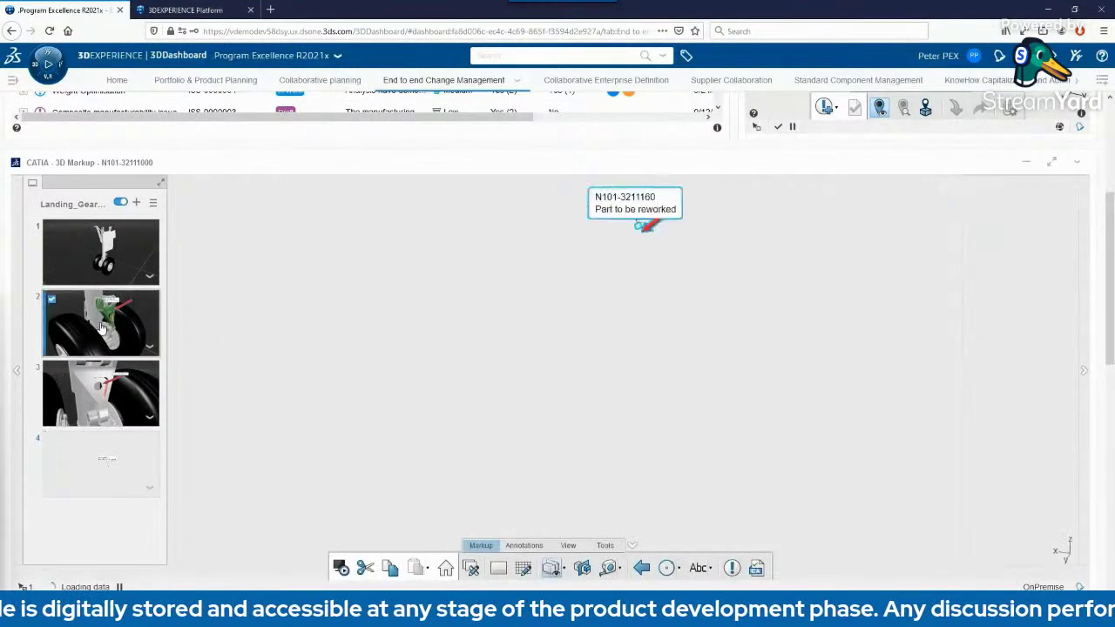
click(102, 262)
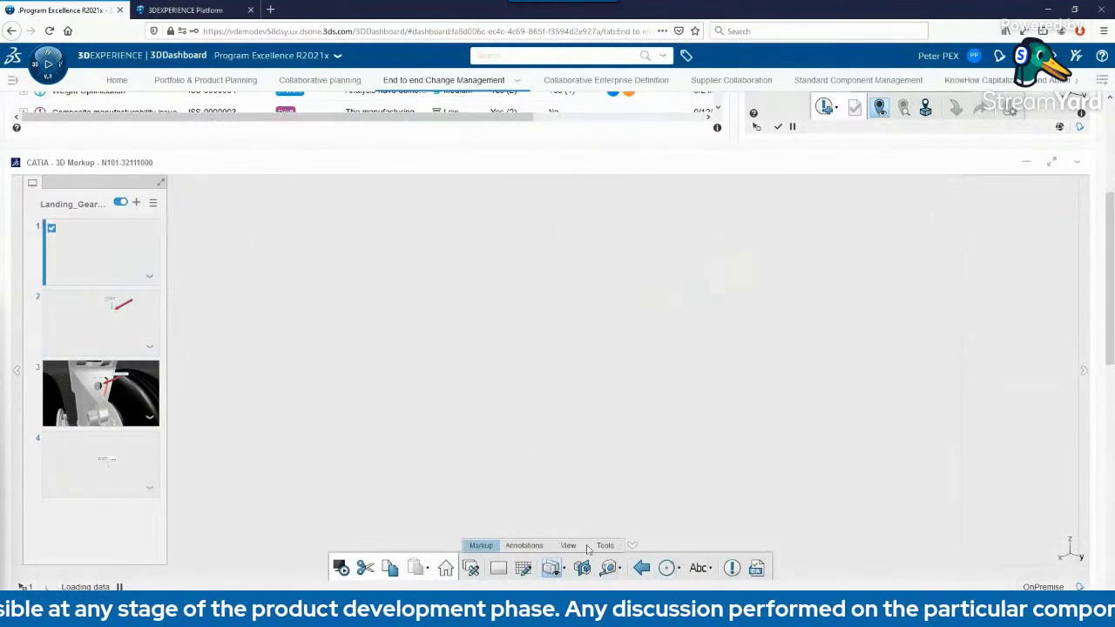
click(101, 330)
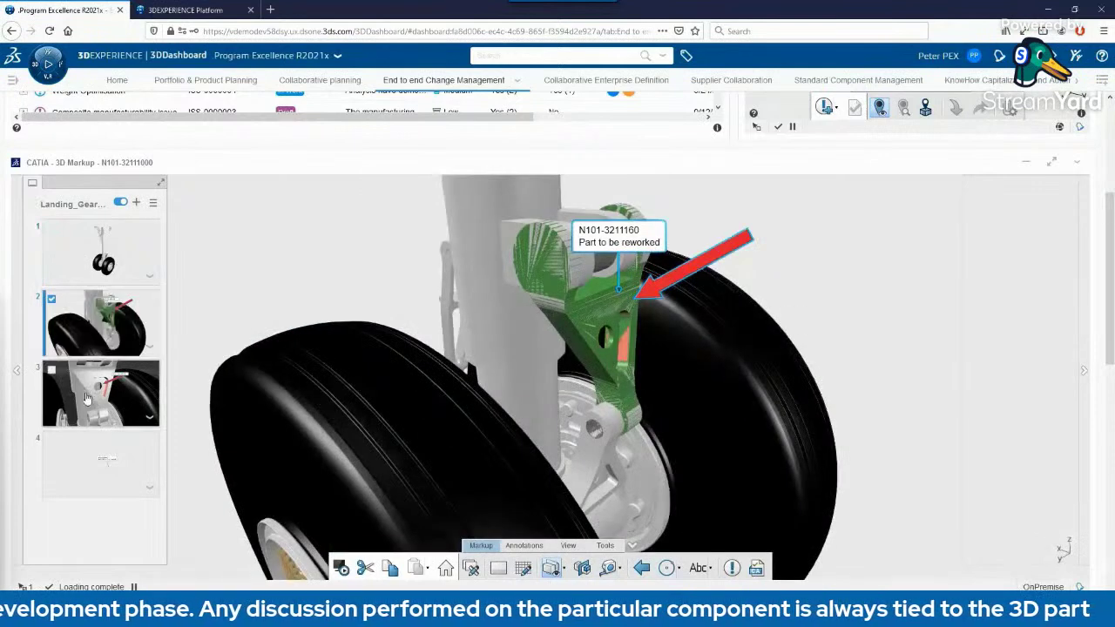
click(87, 398)
click(100, 457)
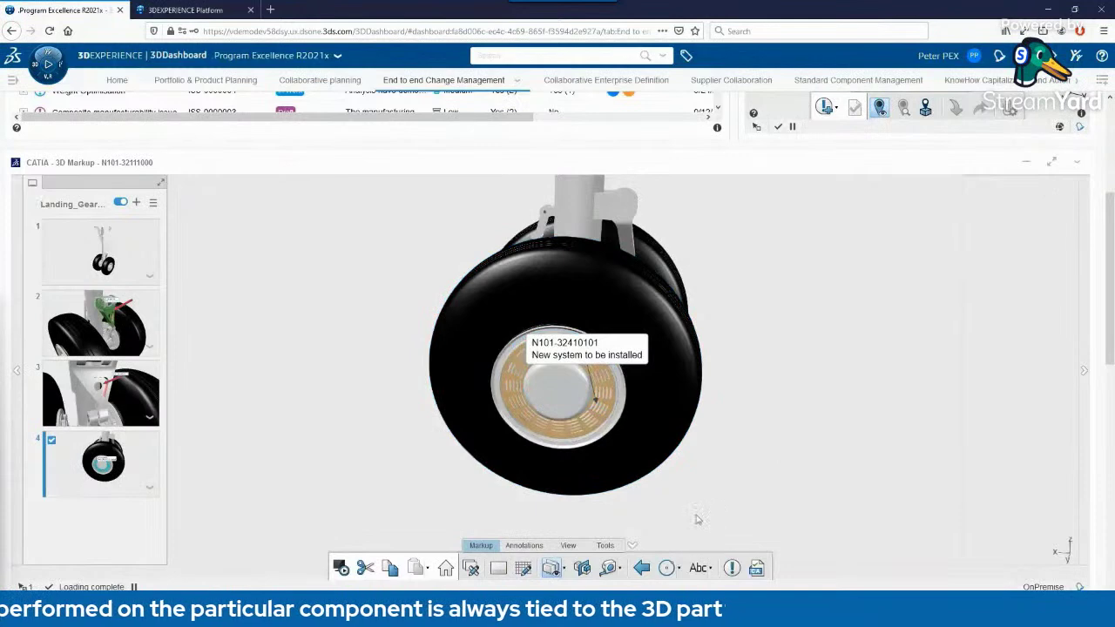
click(1028, 167)
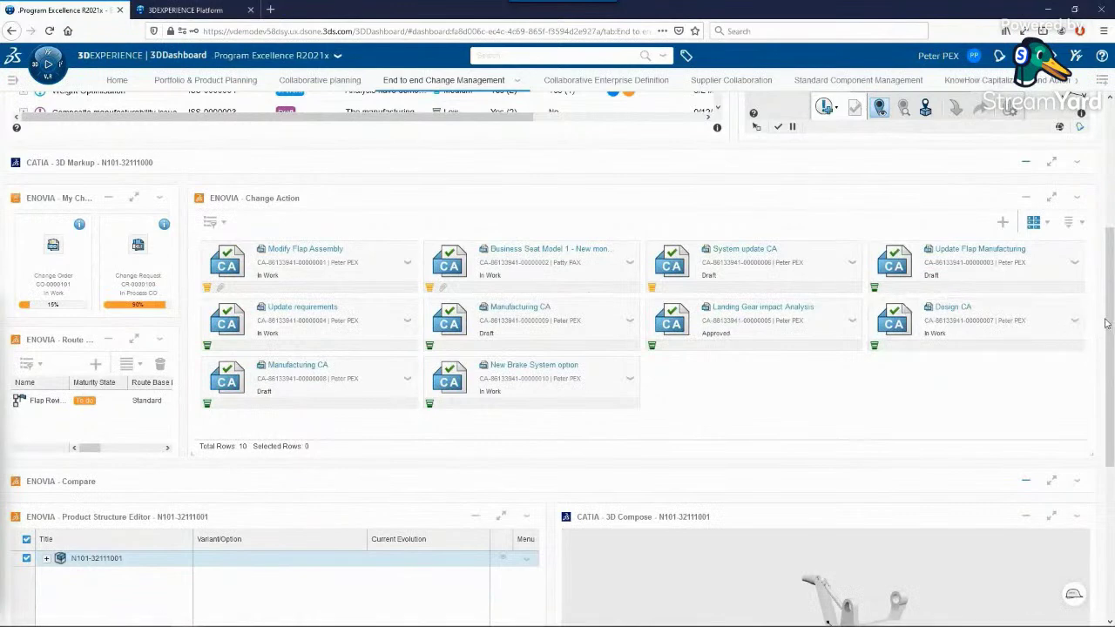
Open change request CR-0000100 and review its properties and proposed changes
scroll(1107, 324, up, 3)
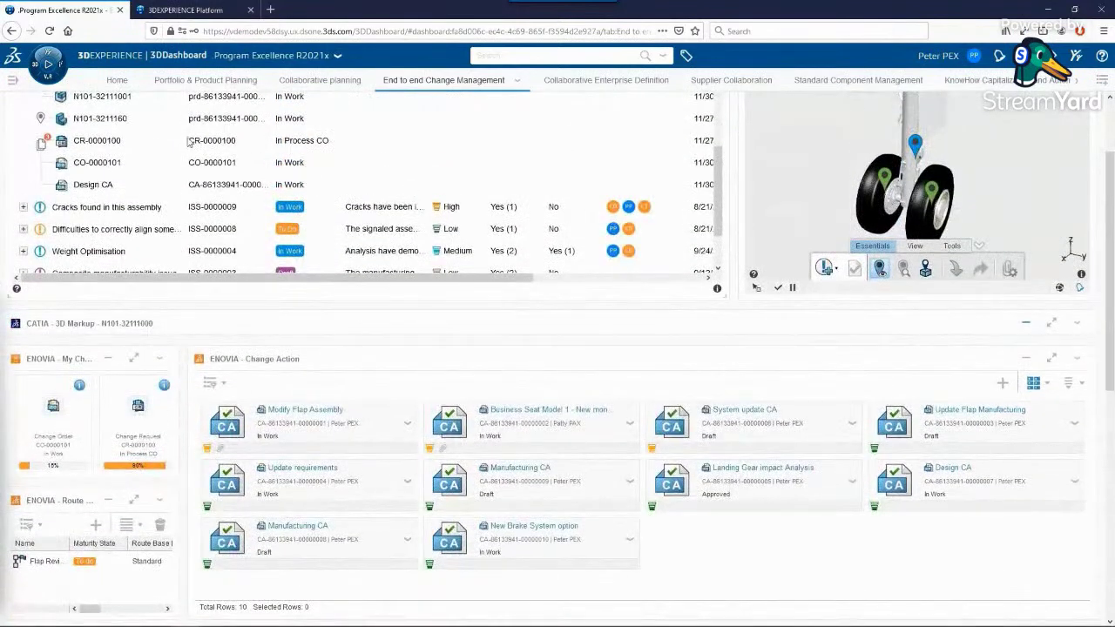
click(148, 429)
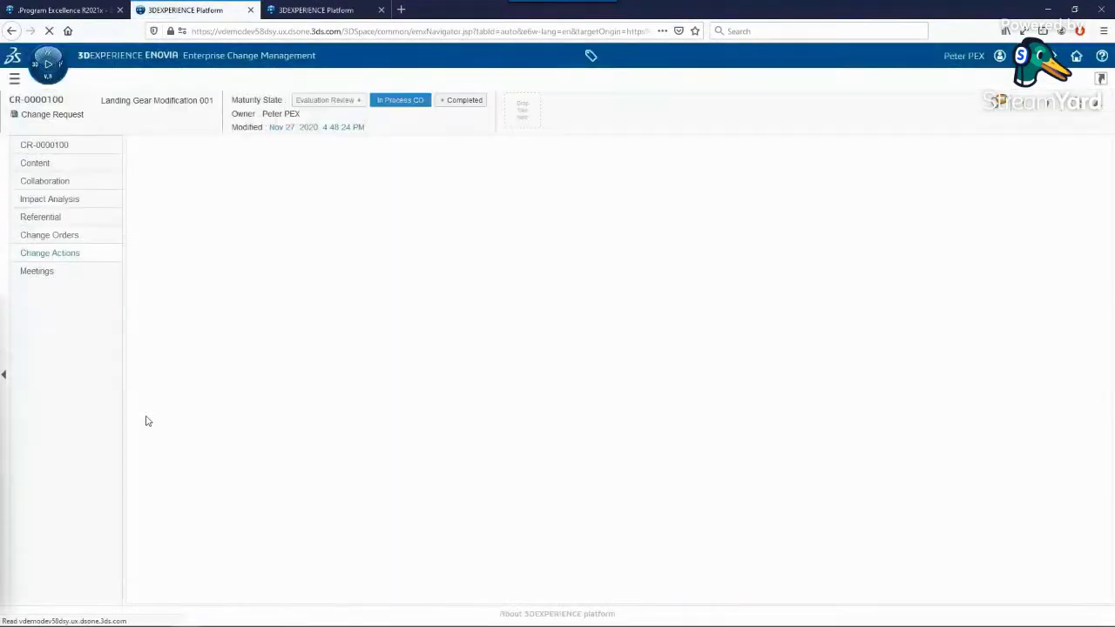
click(36, 145)
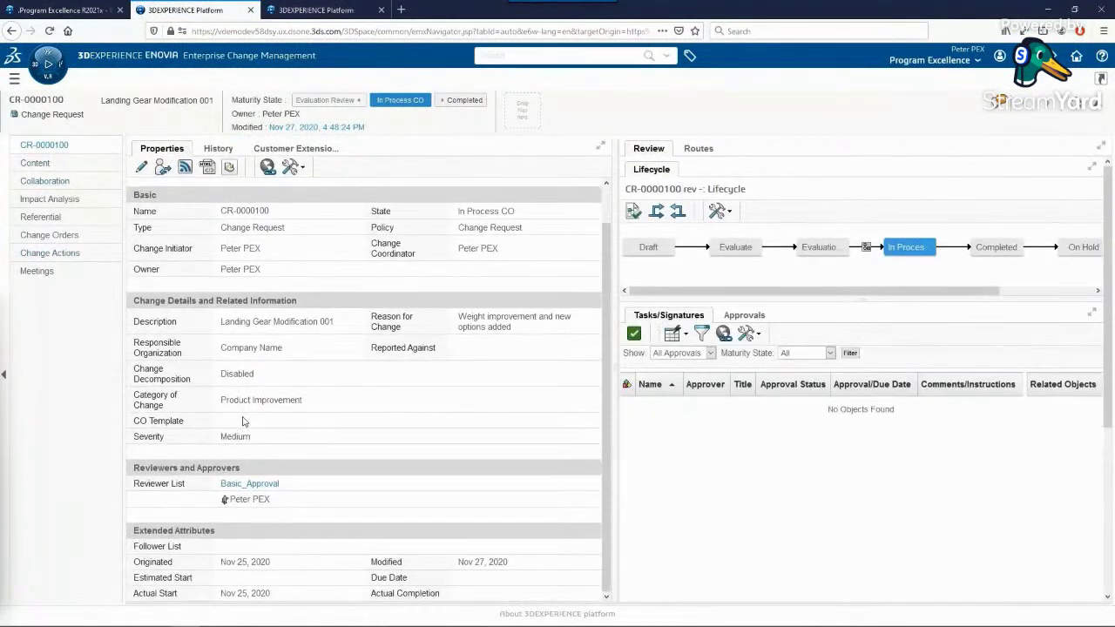
scroll(243, 422, up, 1)
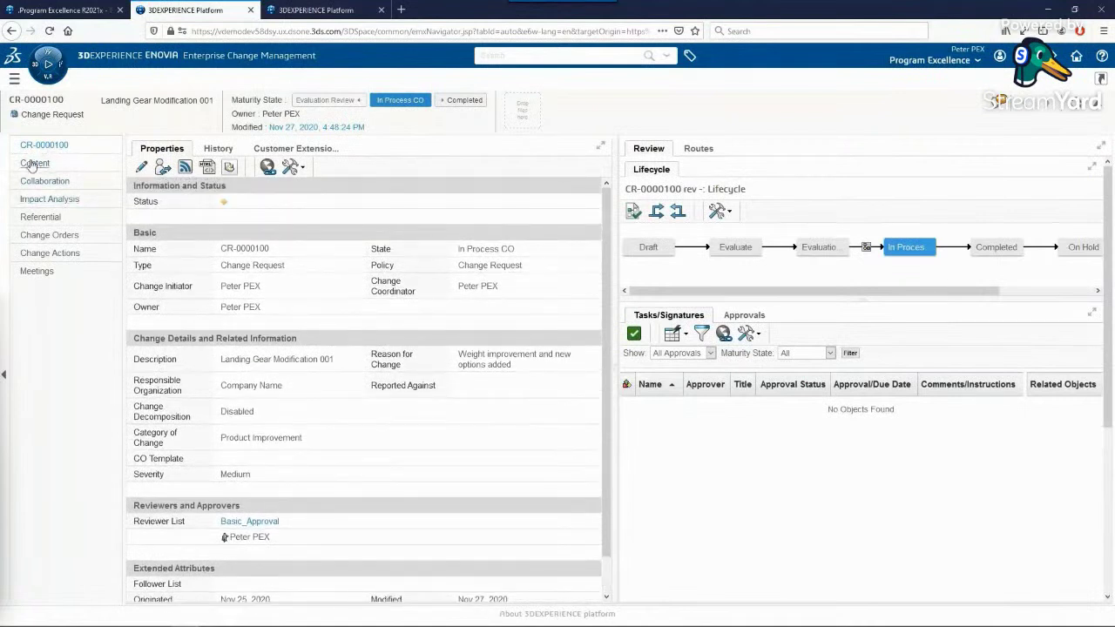
click(35, 164)
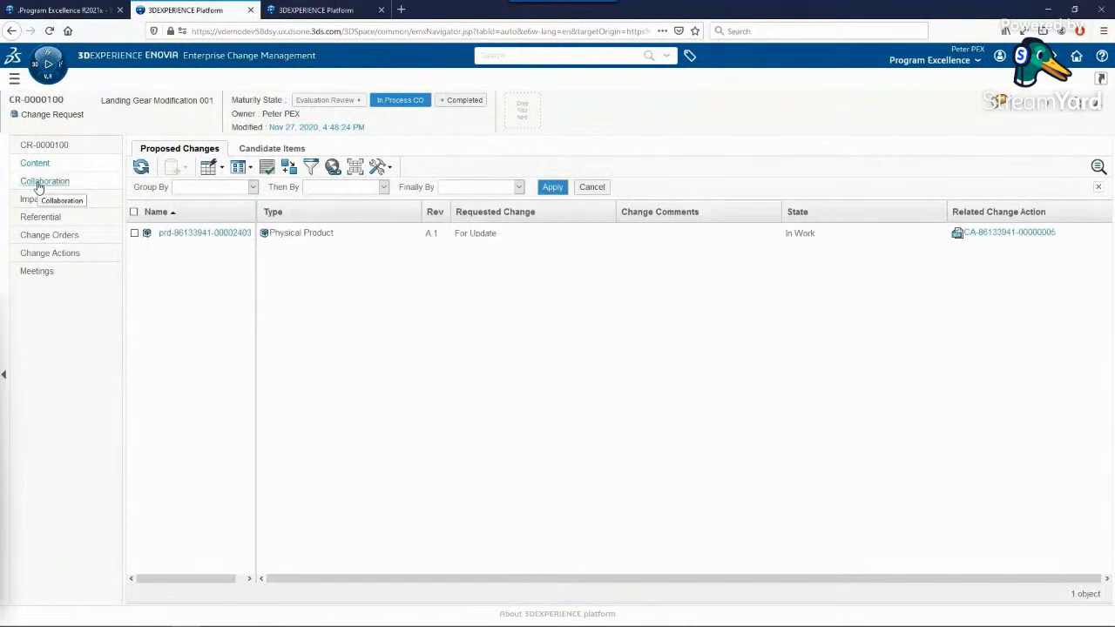
Open change order CO-0000101 from the request's change orders and widen the name column of its change actions list
click(39, 235)
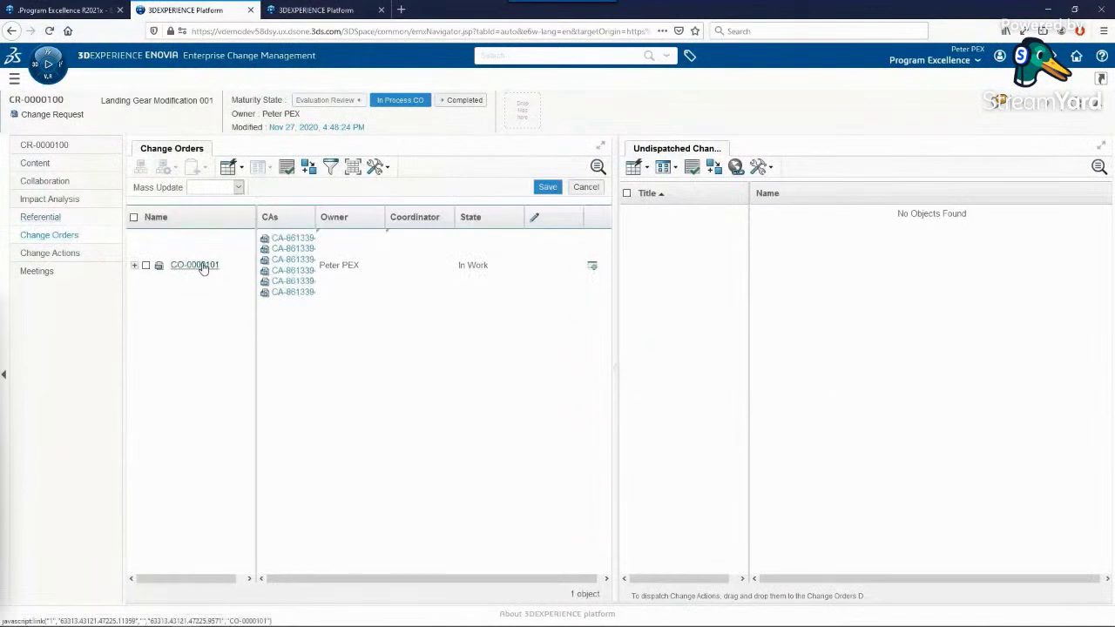
click(196, 265)
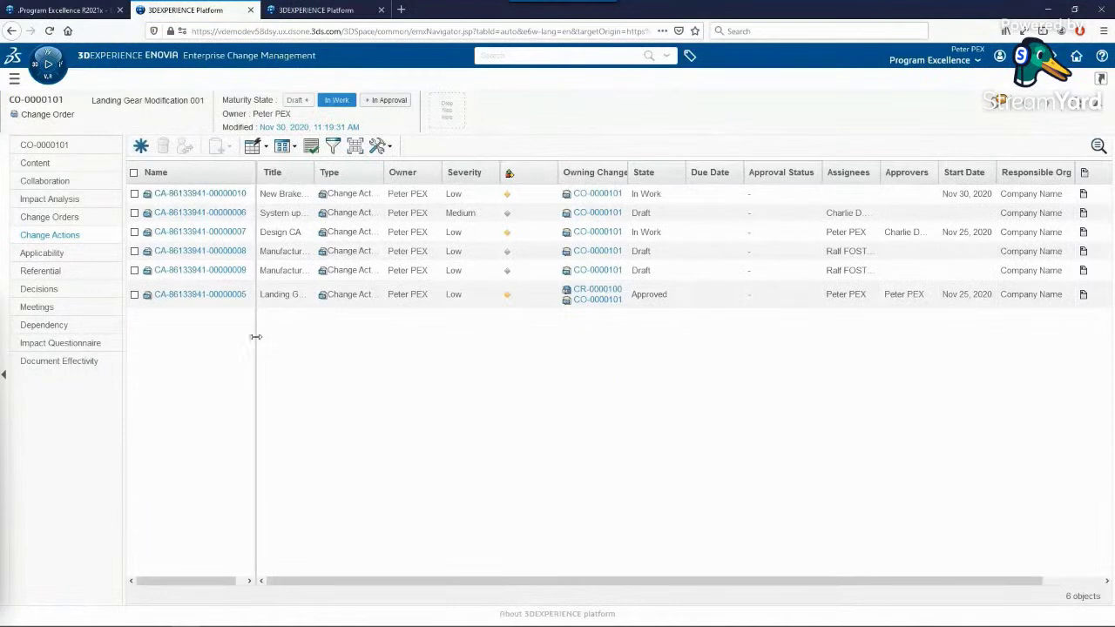
drag(255, 336, 320, 340)
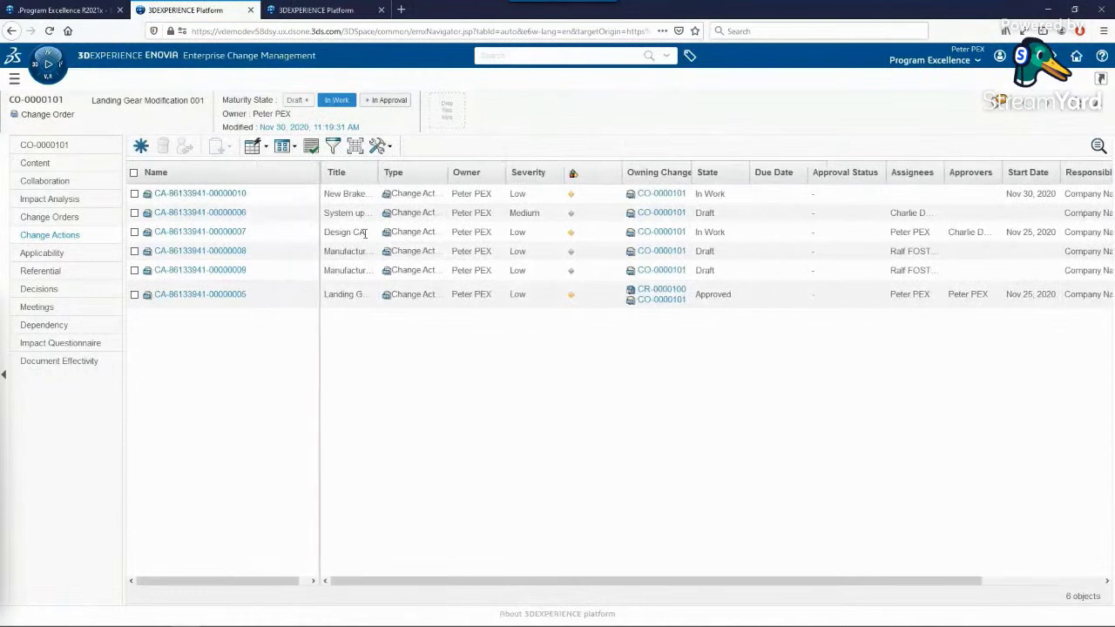
Return to the dashboard, open the Design CA change action and review its members, proposed changes and realized changes
click(67, 11)
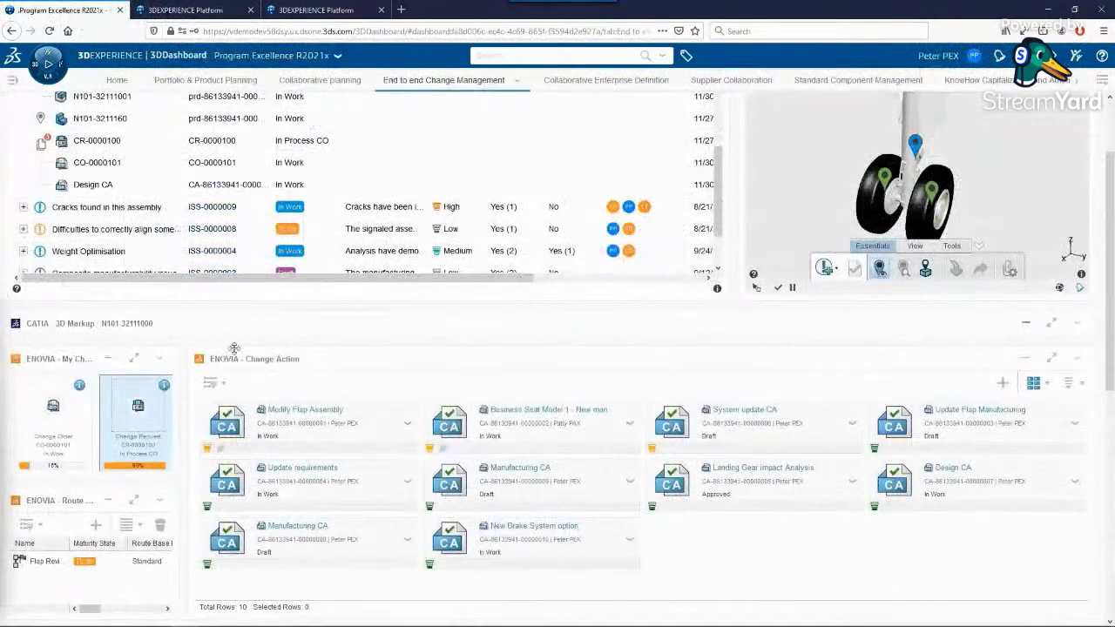
click(948, 476)
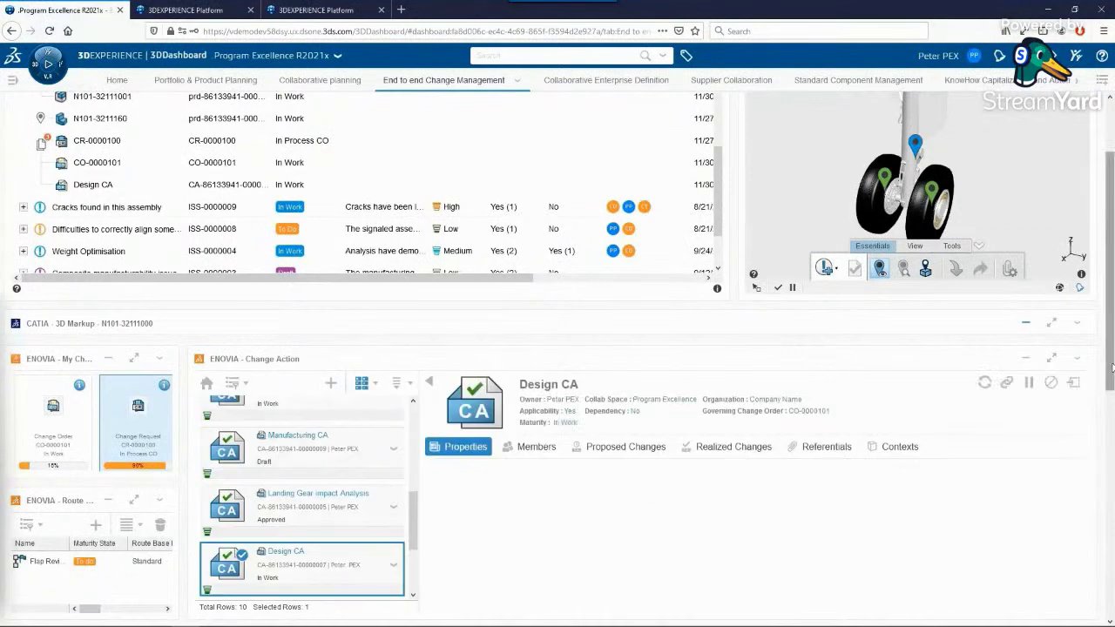
scroll(954, 415, down, 3)
click(533, 314)
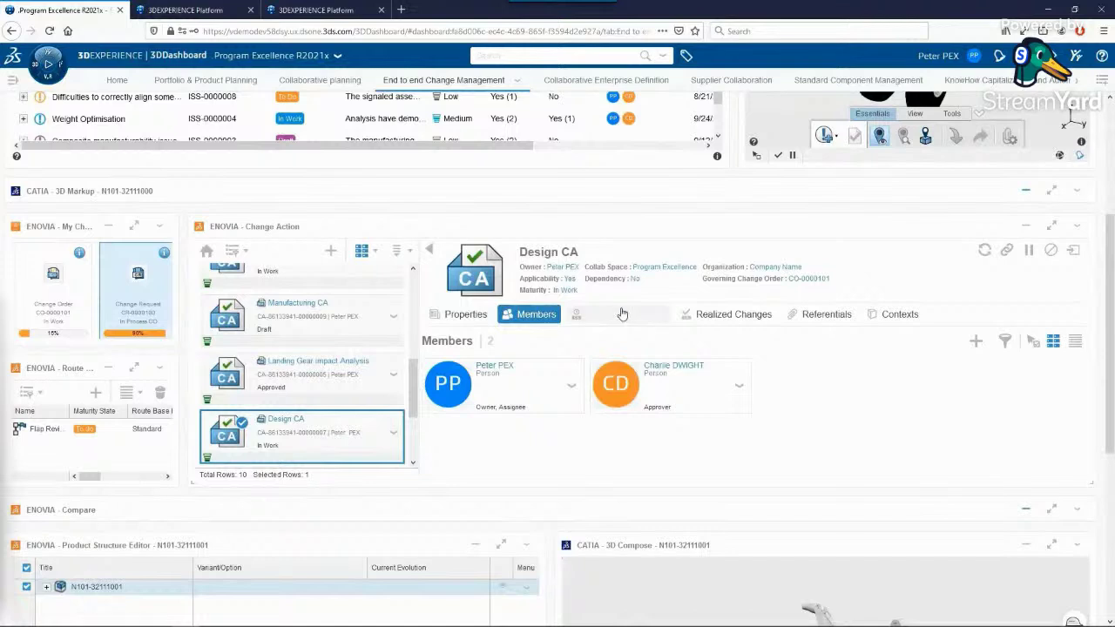
click(621, 314)
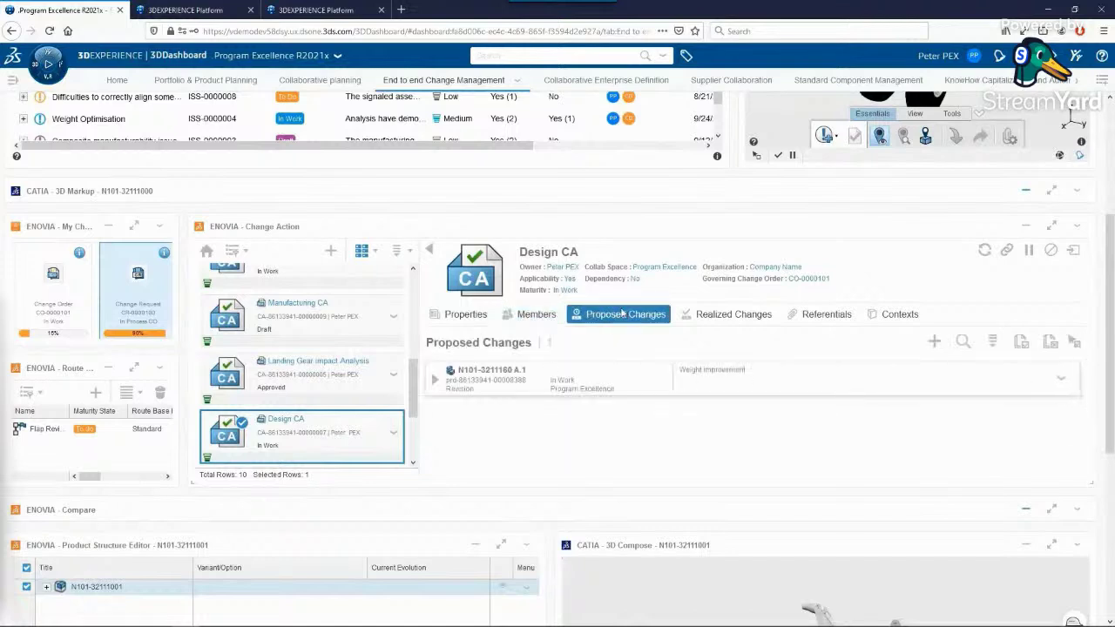
click(729, 318)
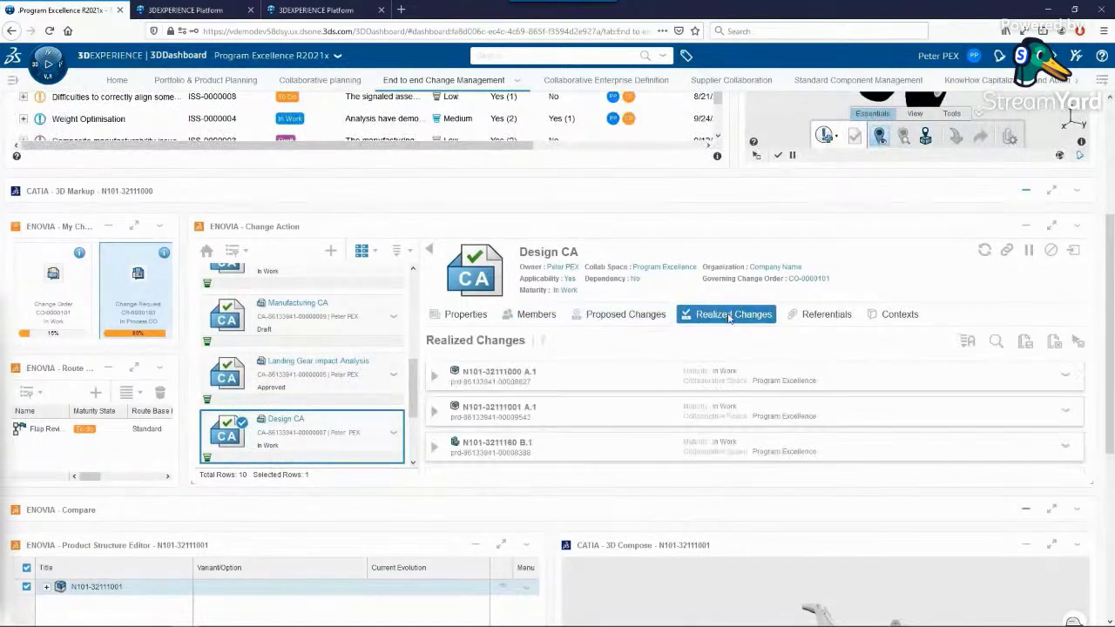
click(1051, 509)
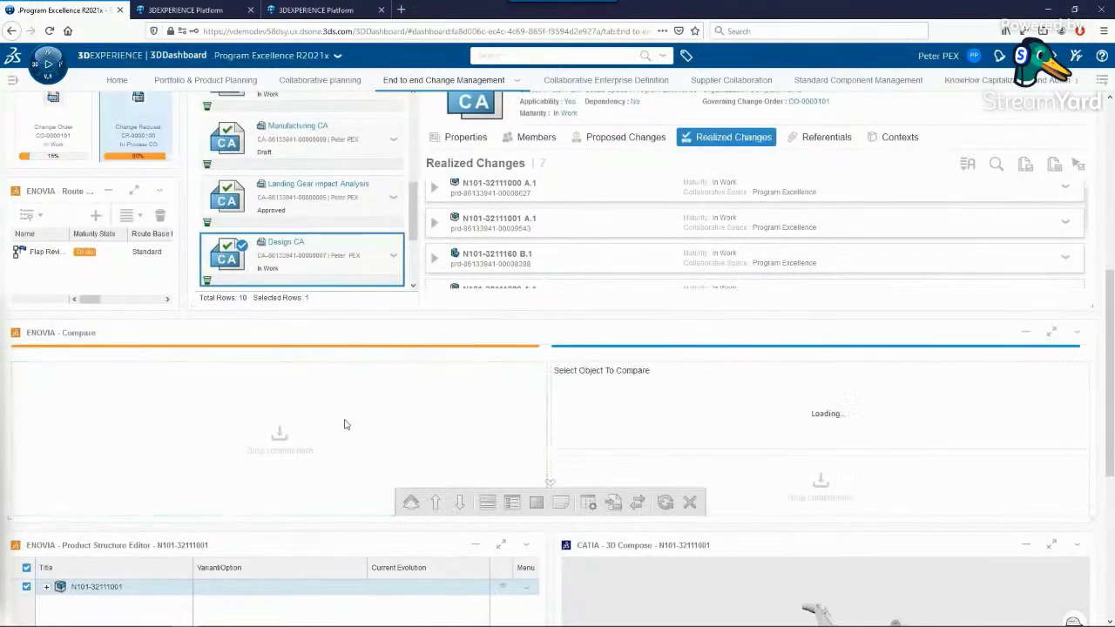
scroll(733, 425, down, 2)
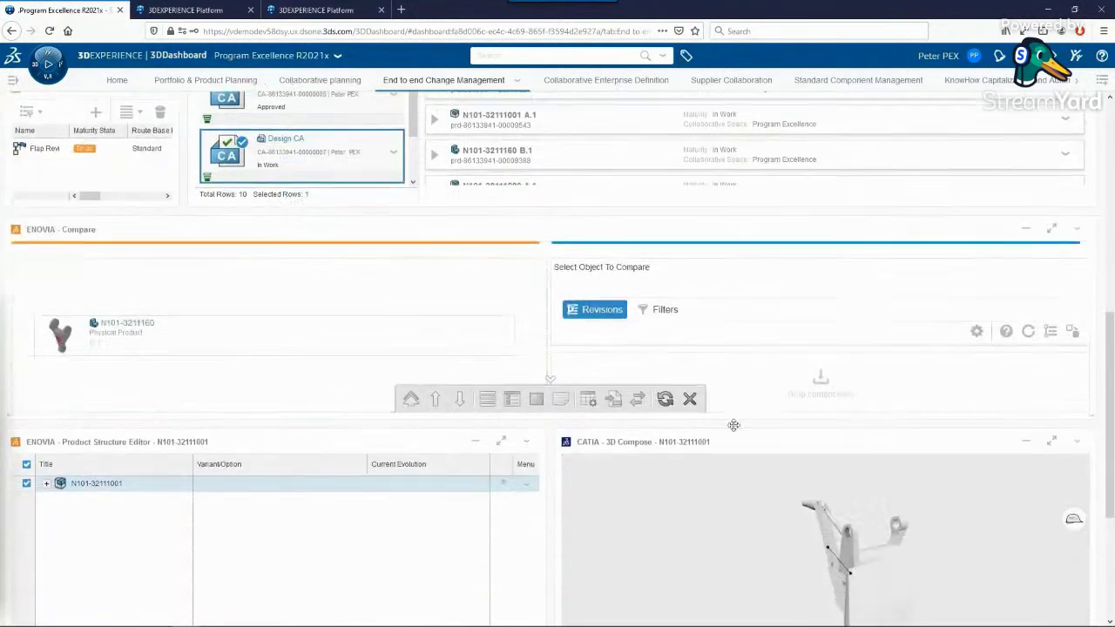
click(1052, 221)
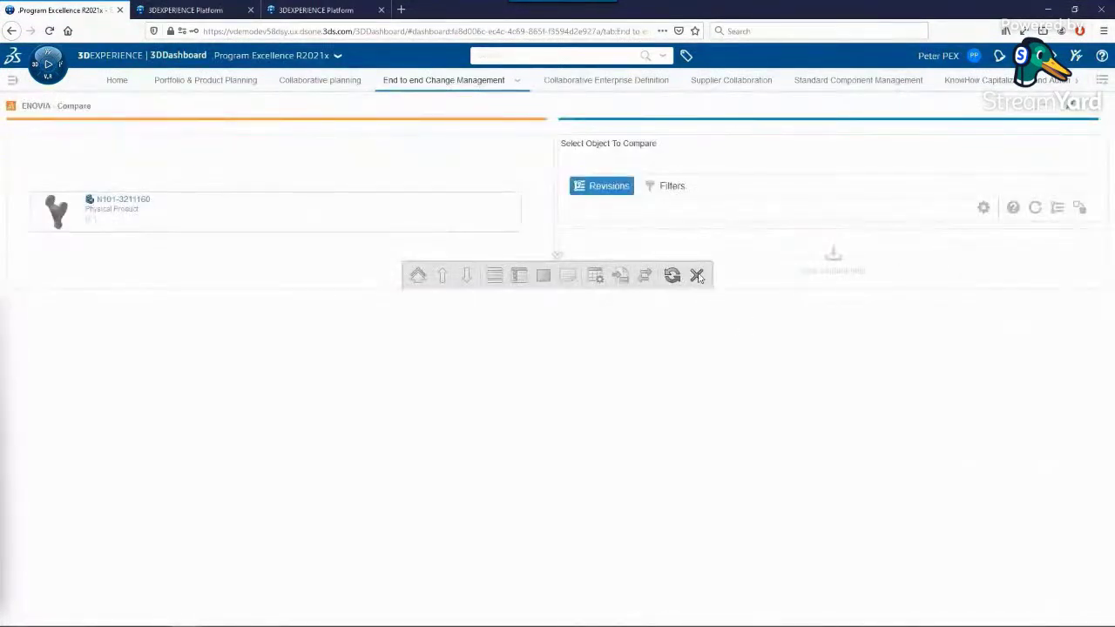
click(653, 281)
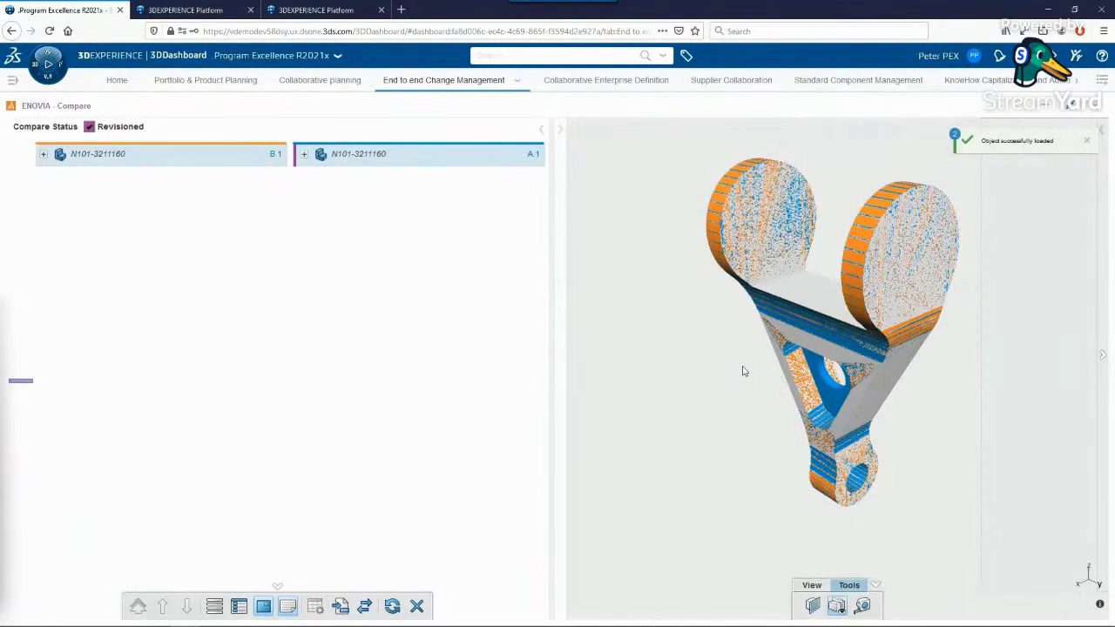
Examine the geometry differences between the two part revisions in 3D and restore the Compare widget to its normal size
middle_drag(742, 371, 834, 337)
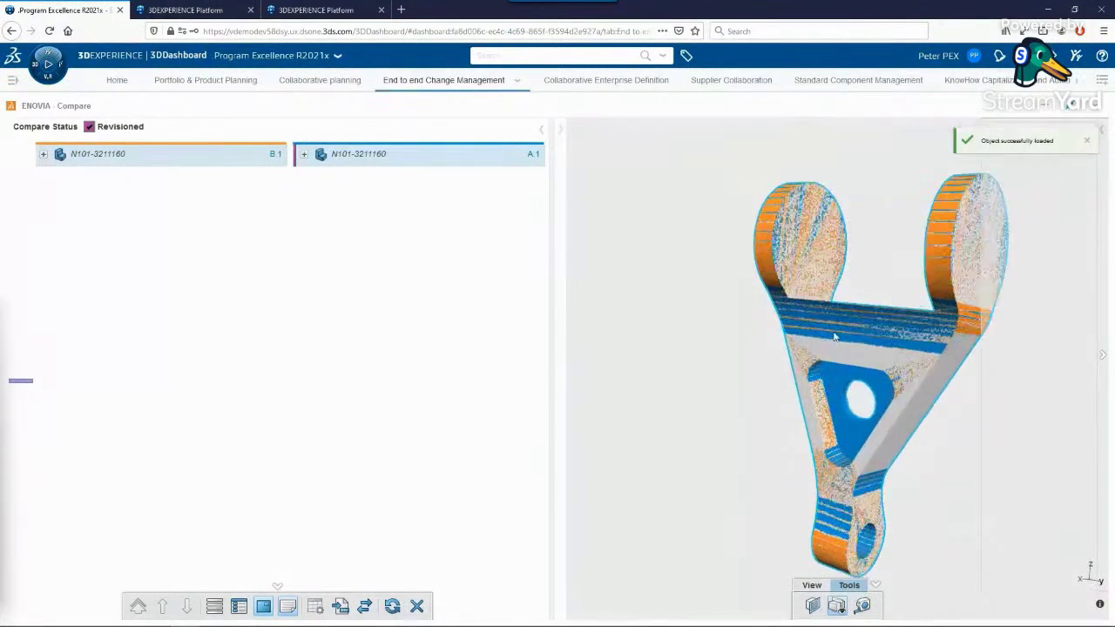
scroll(834, 338, up, 5)
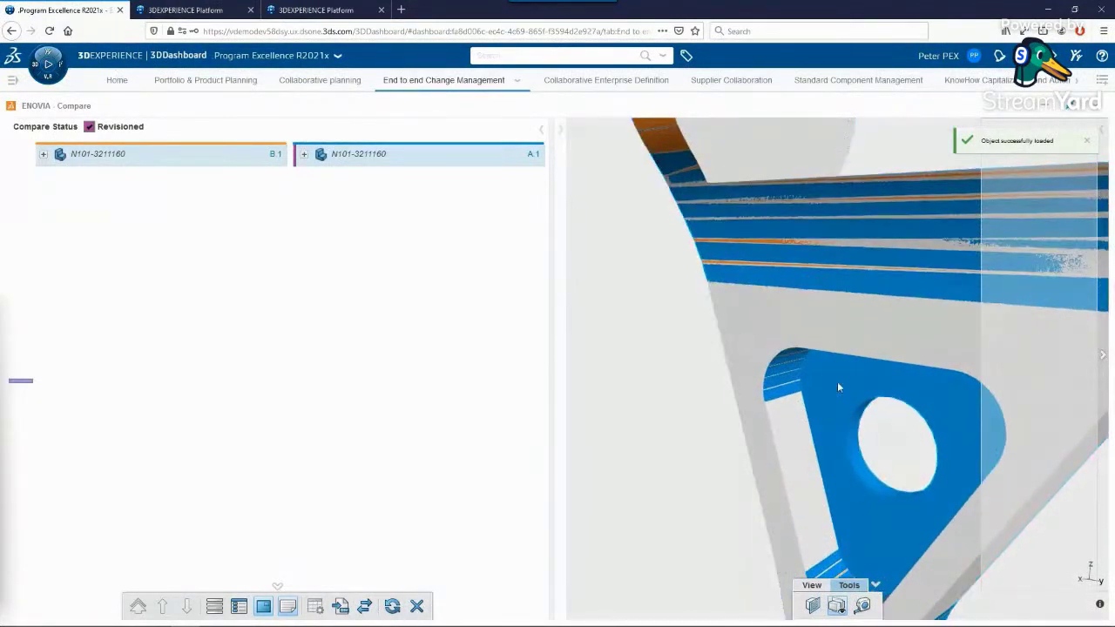
scroll(833, 454, down, 5)
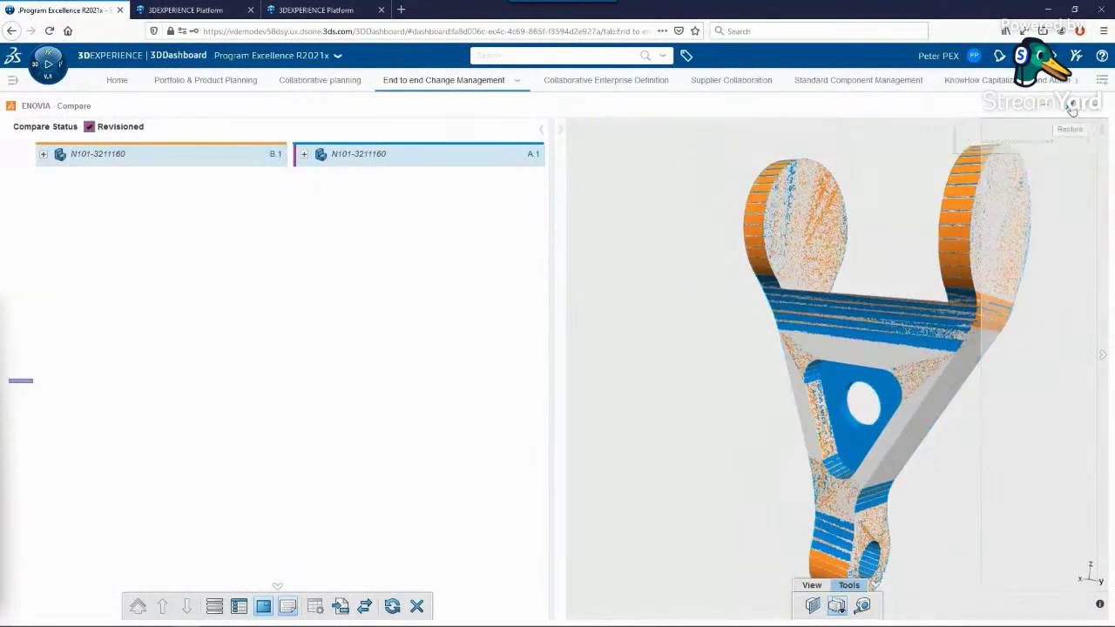
click(1068, 104)
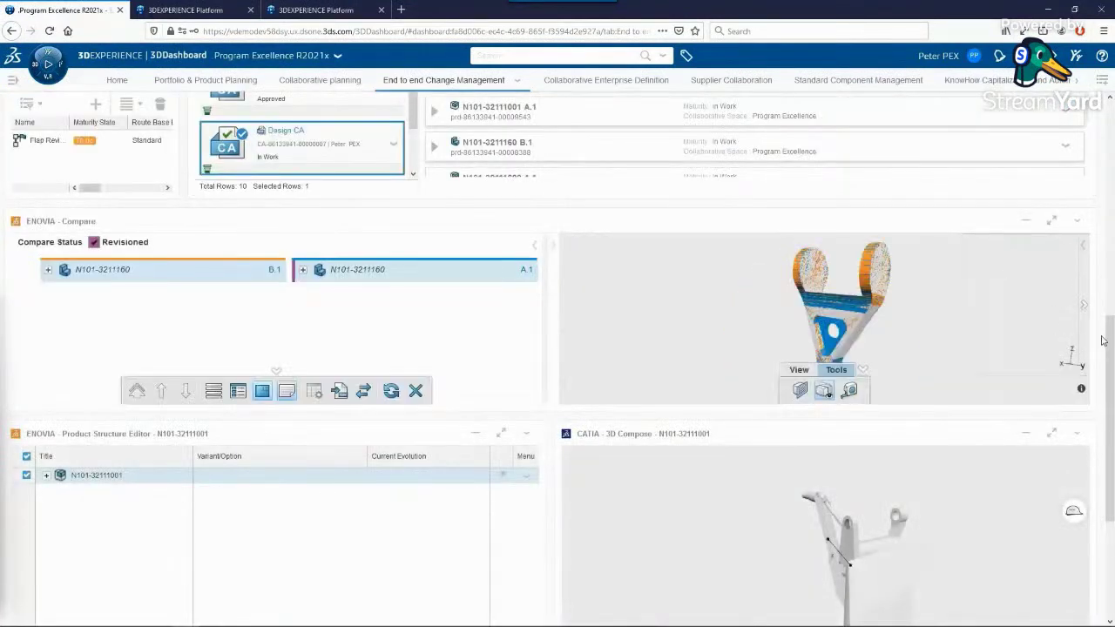
drag(1111, 354, 1111, 448)
click(96, 241)
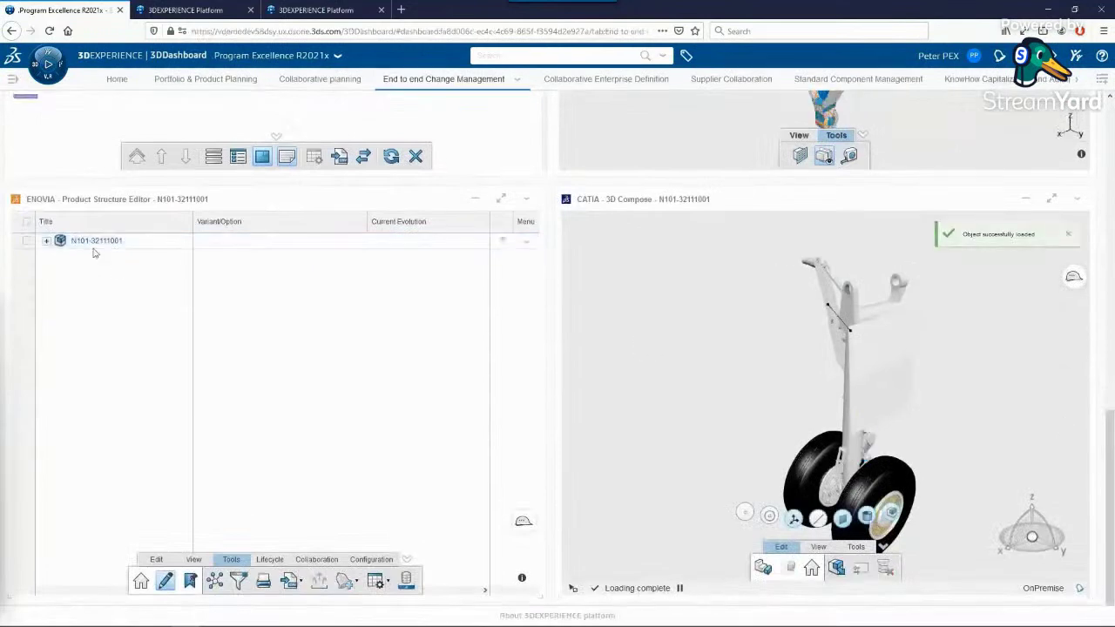
click(240, 581)
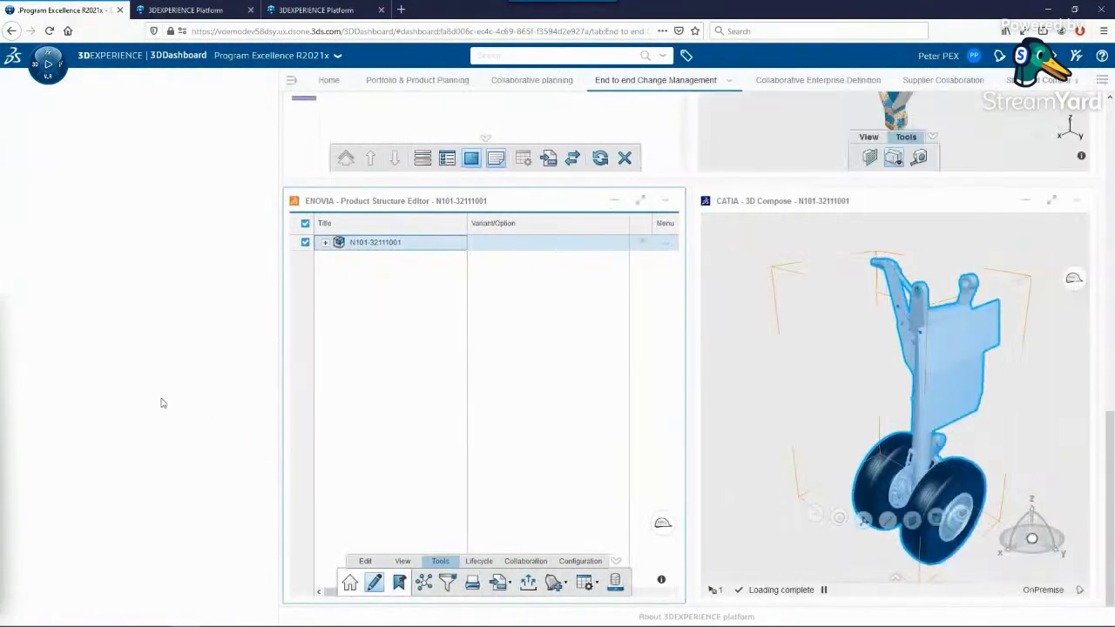
click(86, 229)
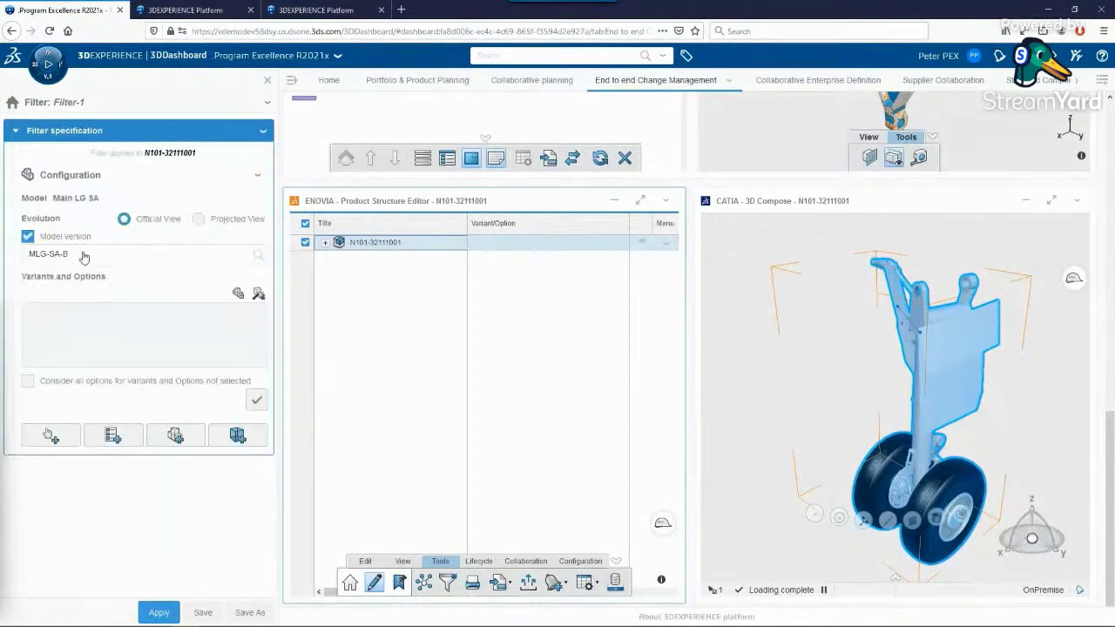
Select revision B of MLG-SA as the filter's model version and set the evolution to Projected View
click(256, 259)
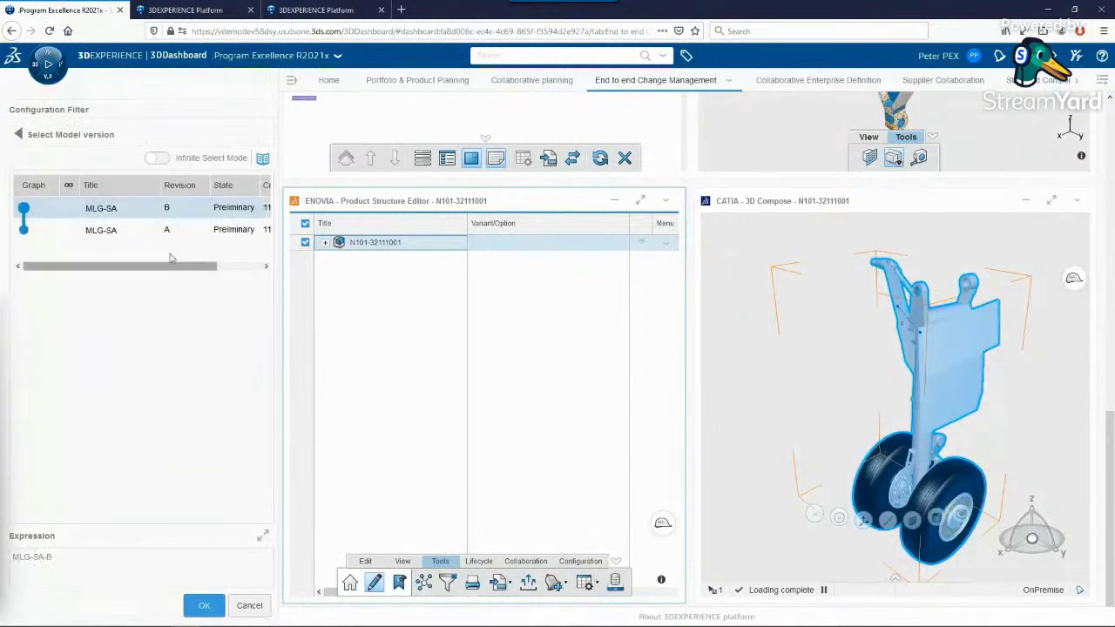
click(155, 241)
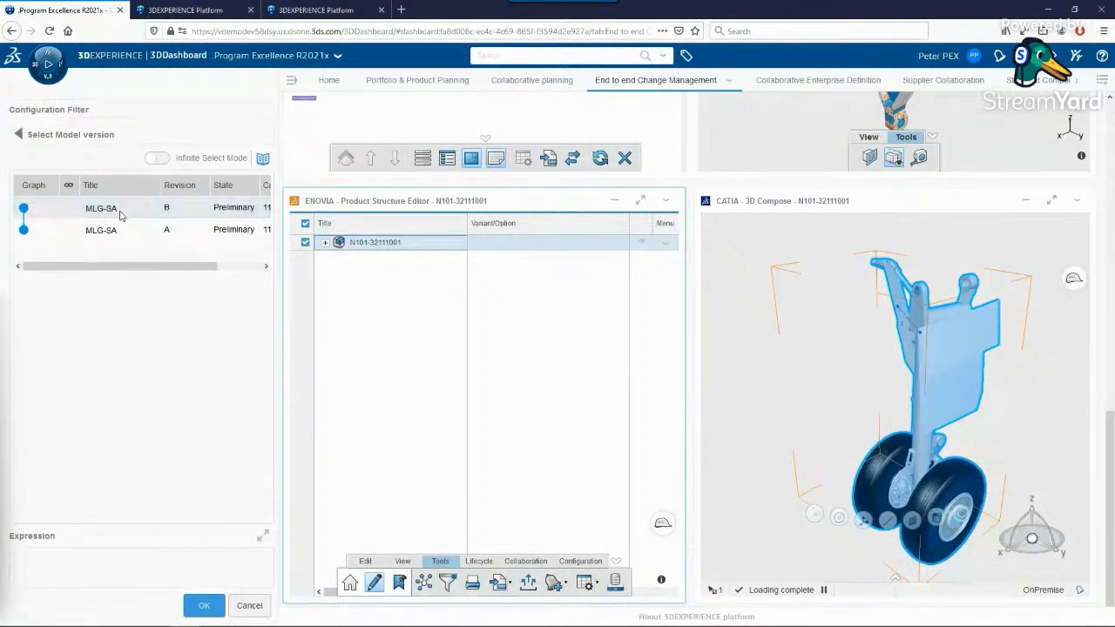
click(120, 215)
click(203, 606)
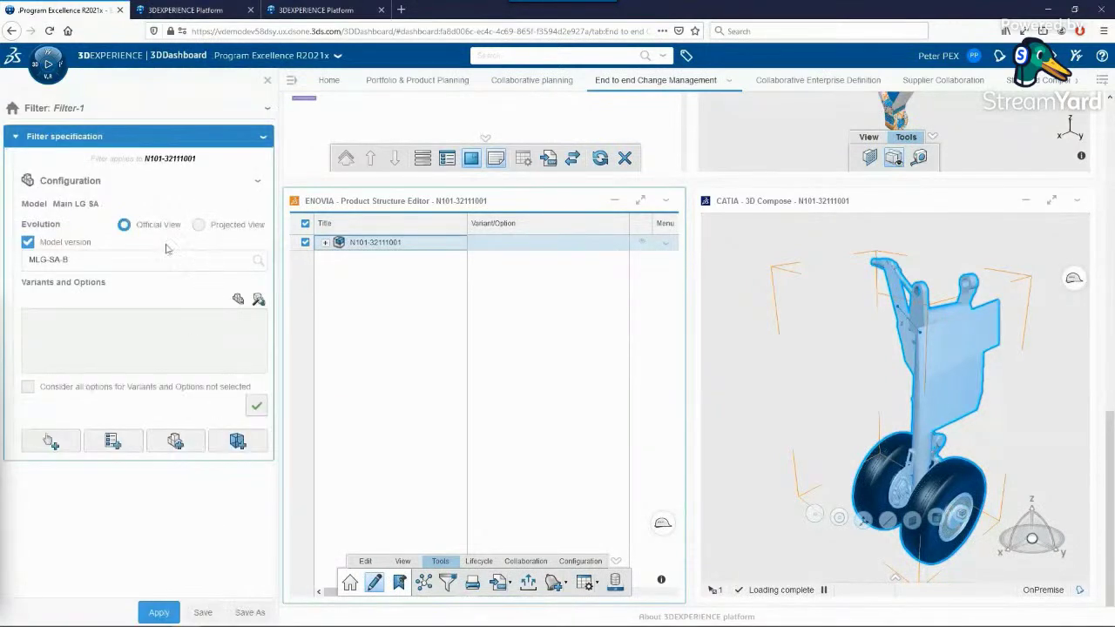
click(198, 225)
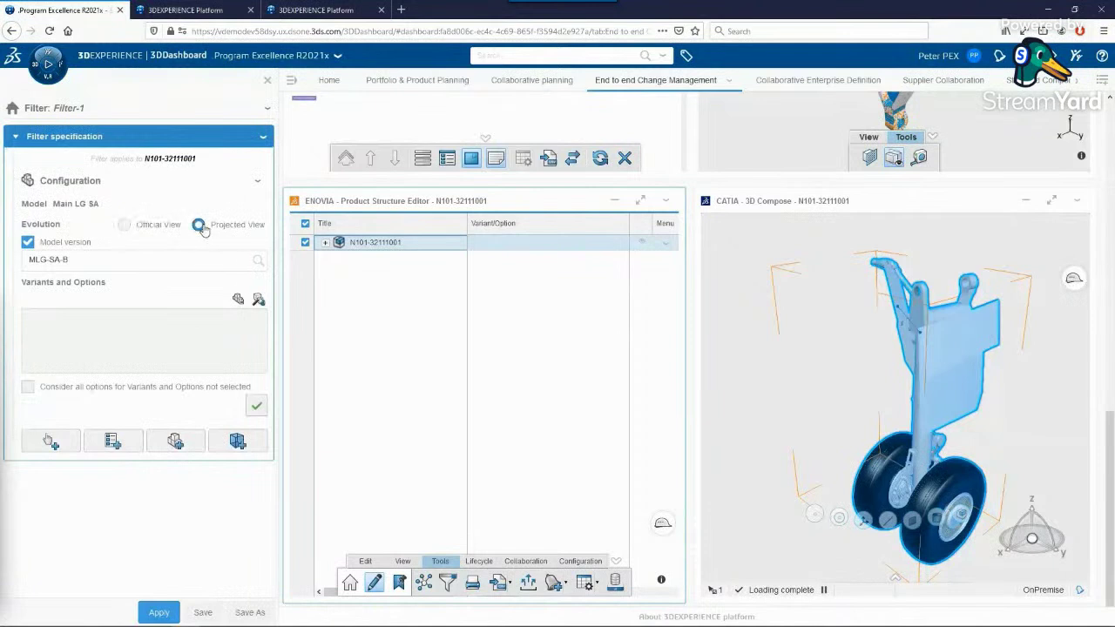
click(256, 409)
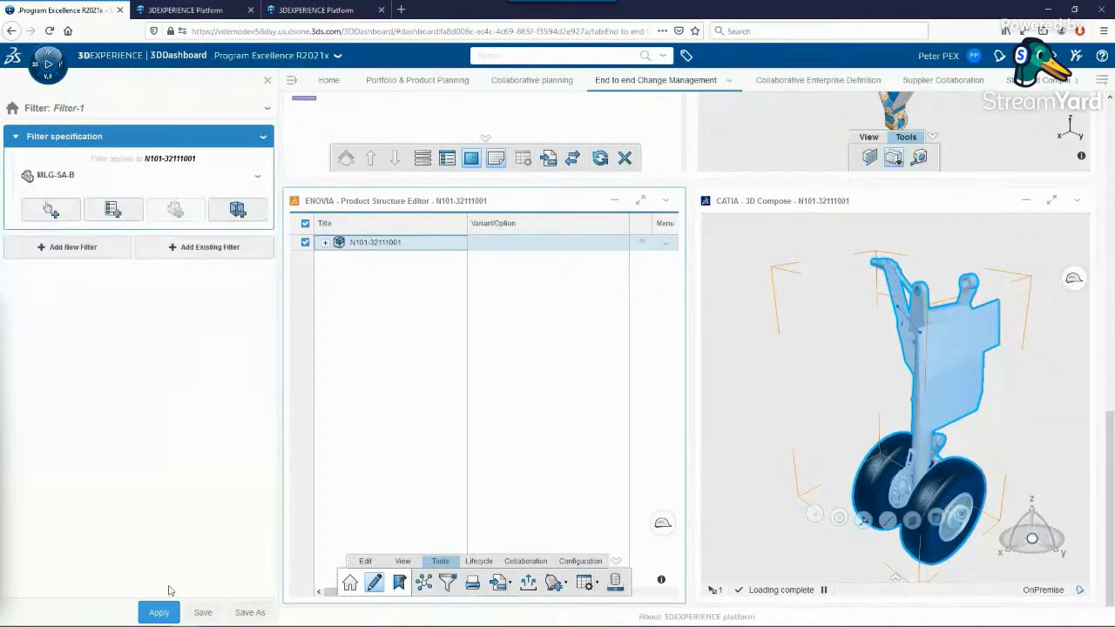
click(158, 614)
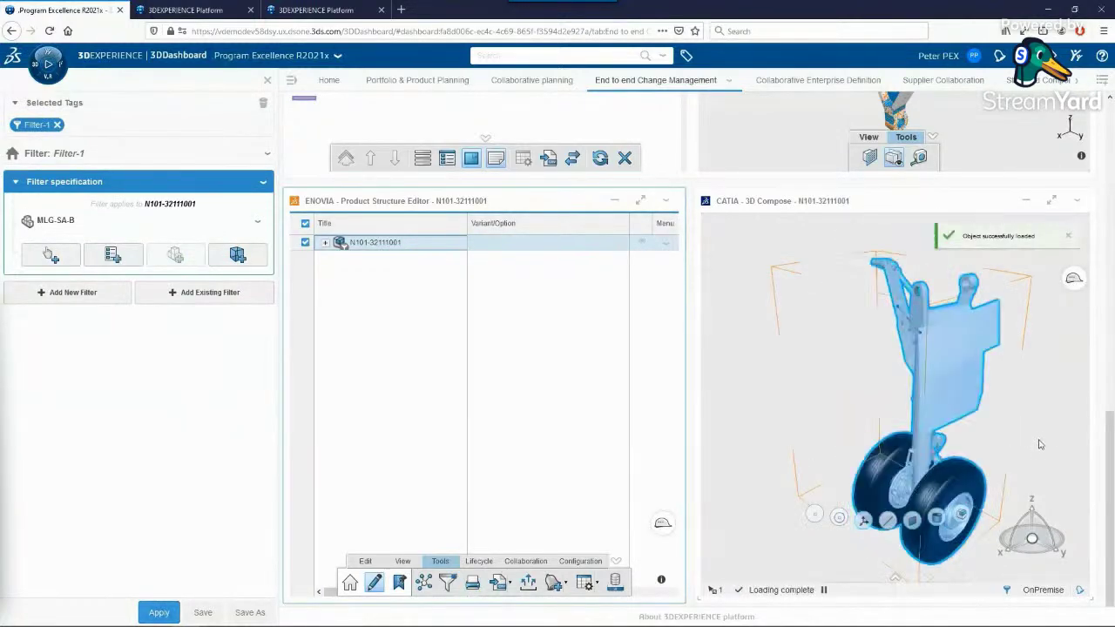
middle_drag(822, 464, 903, 459)
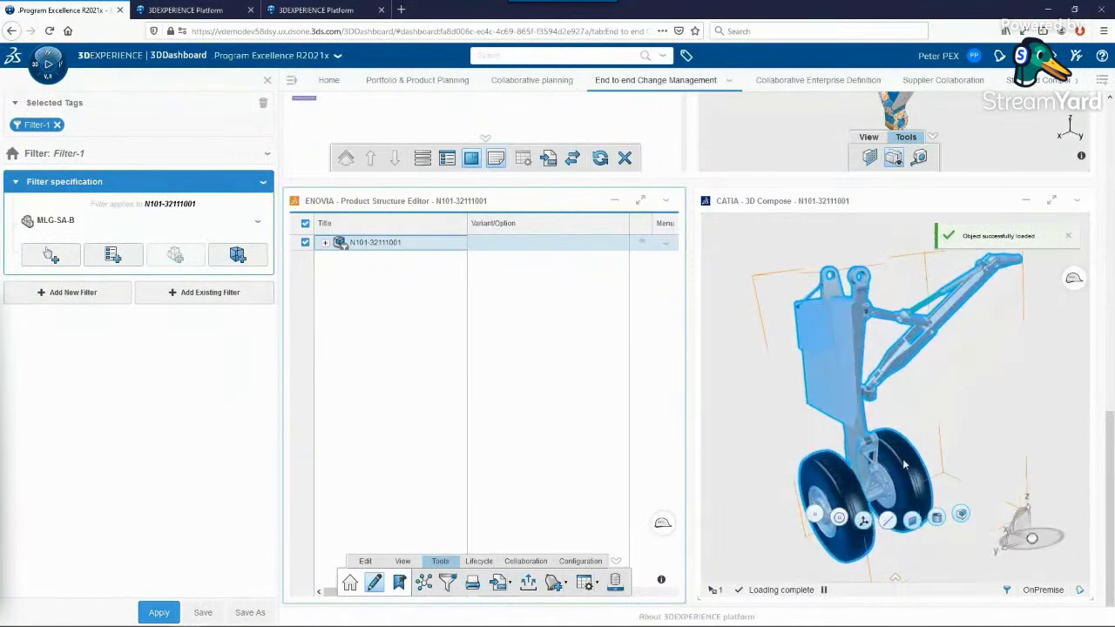
scroll(904, 396, up, 3)
mouse_move(903, 395)
middle_down()
mouse_move(954, 373)
mouse_move(935, 425)
mouse_move(888, 403)
middle_up()
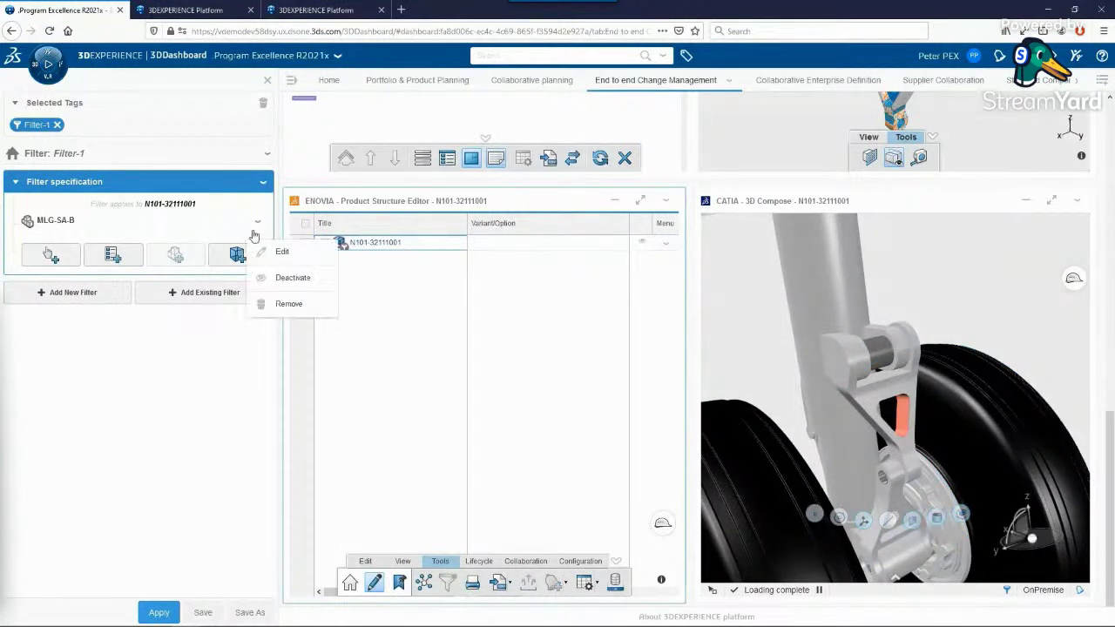
Add the Brake Cooling Fan System option of variant ATA33 Landing Gear to the filter's configuration and apply the filter
click(257, 221)
click(277, 251)
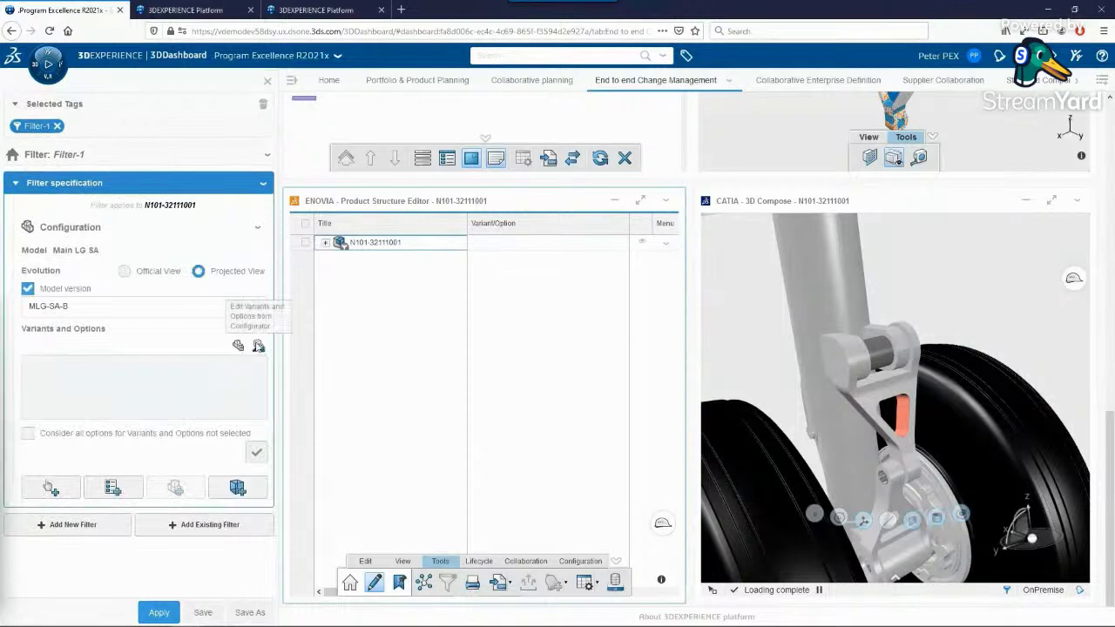
click(258, 346)
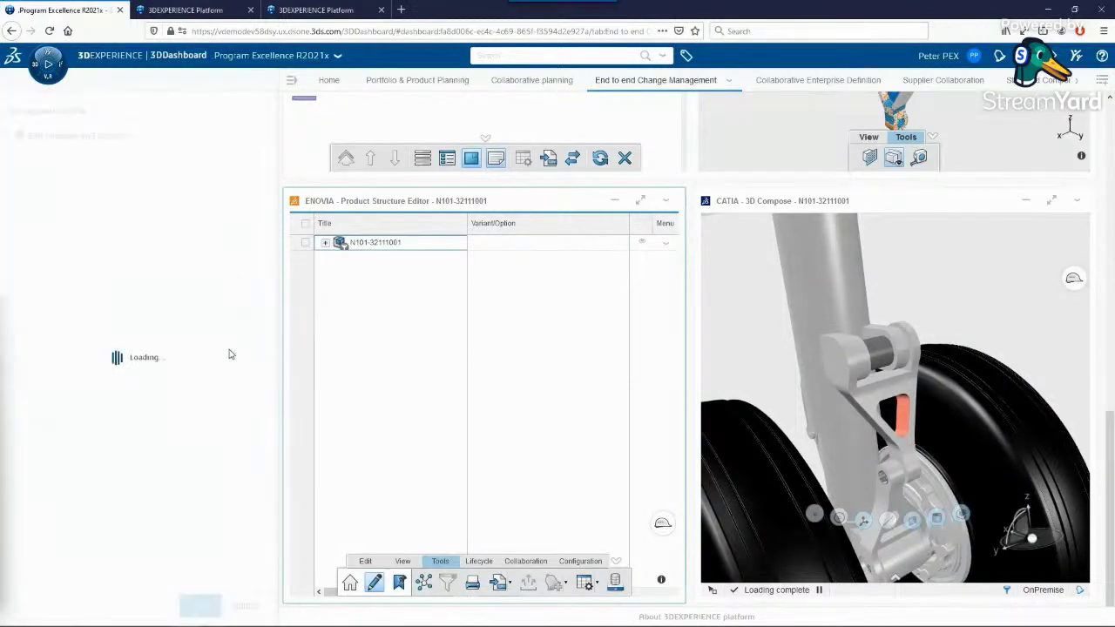
click(129, 211)
click(112, 235)
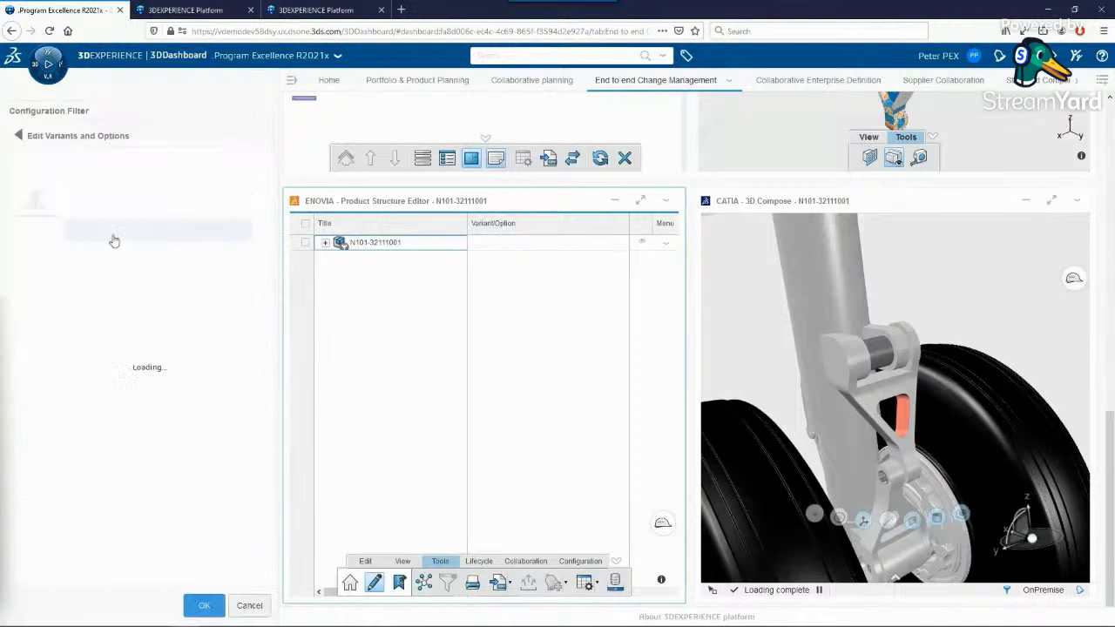
click(203, 606)
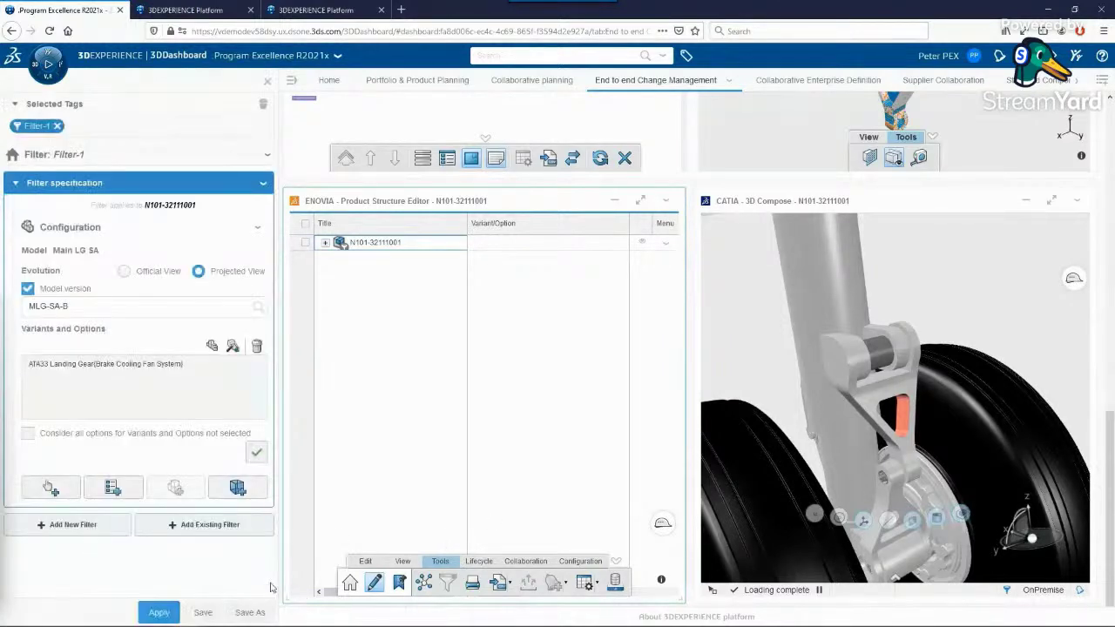
click(256, 453)
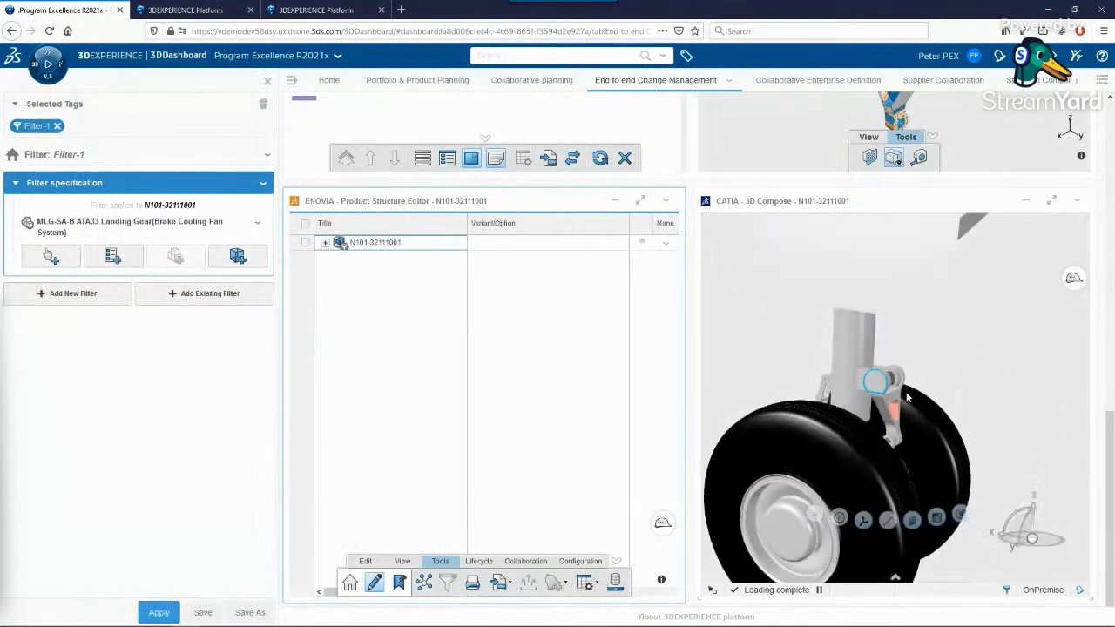
click(162, 612)
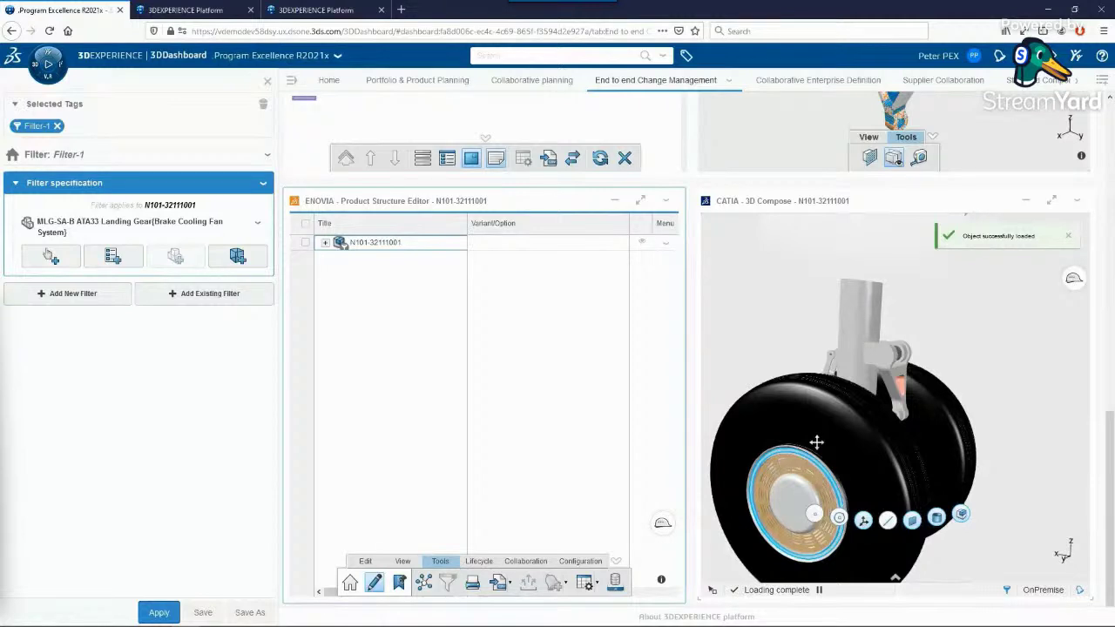
Select the brake cooling fan in the wheel of the 3D model and close the filter specification
middle_drag(816, 443, 811, 408)
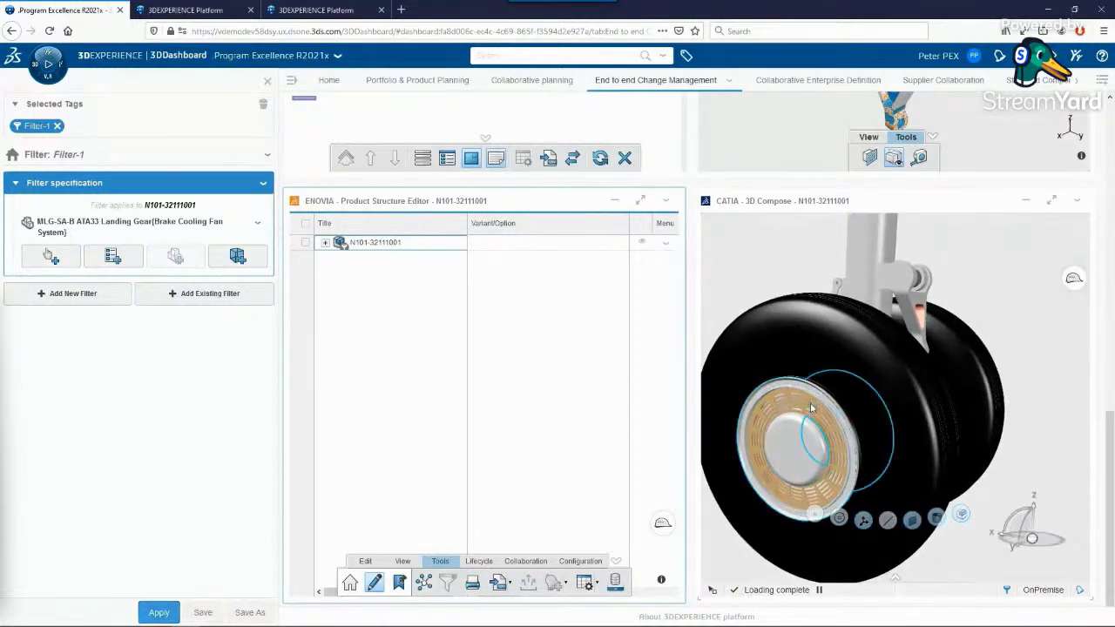
click(810, 408)
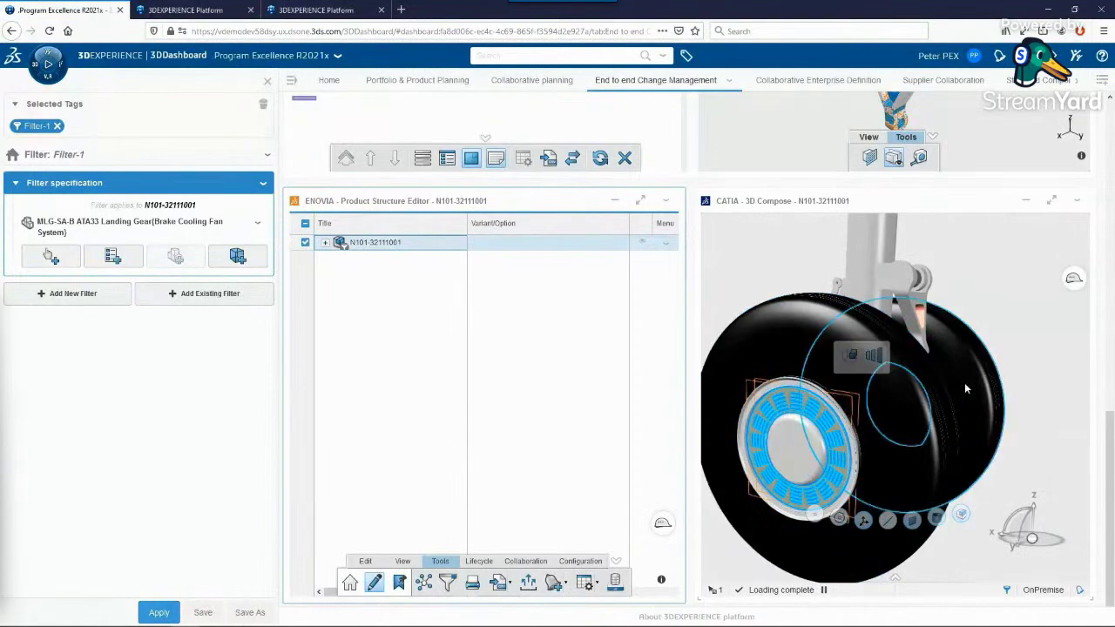
scroll(1103, 297, up, 3)
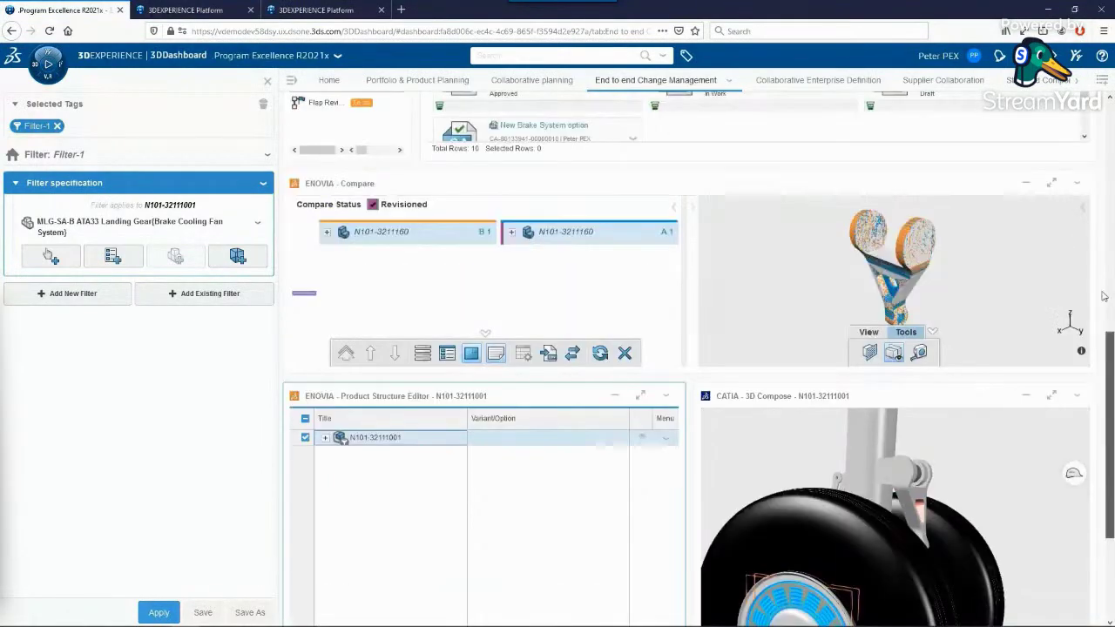
scroll(1103, 296, up, 8)
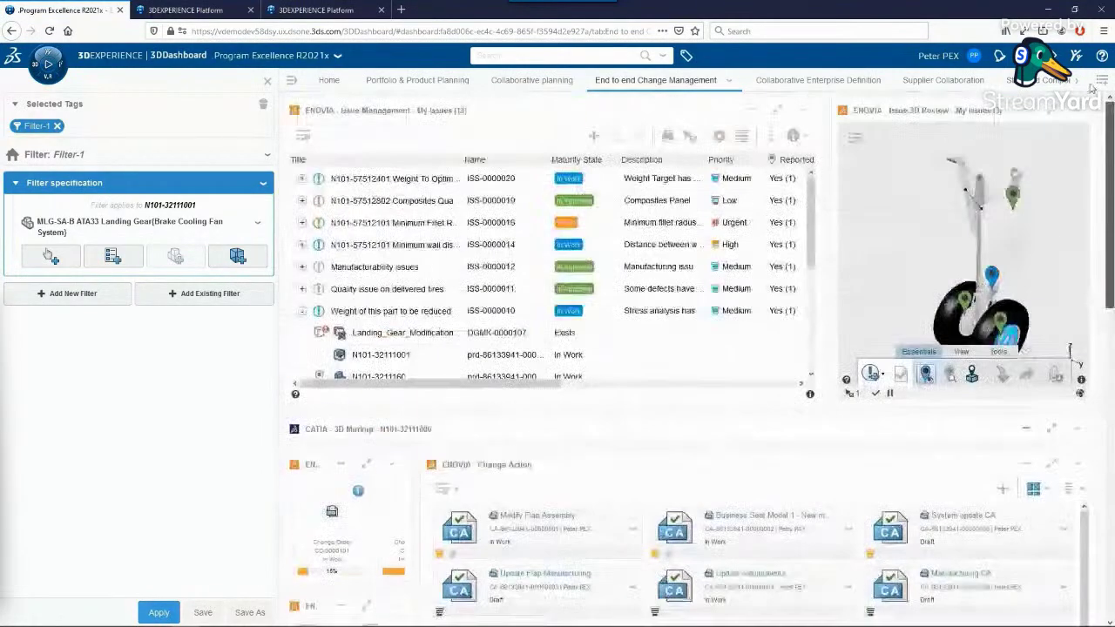
click(268, 82)
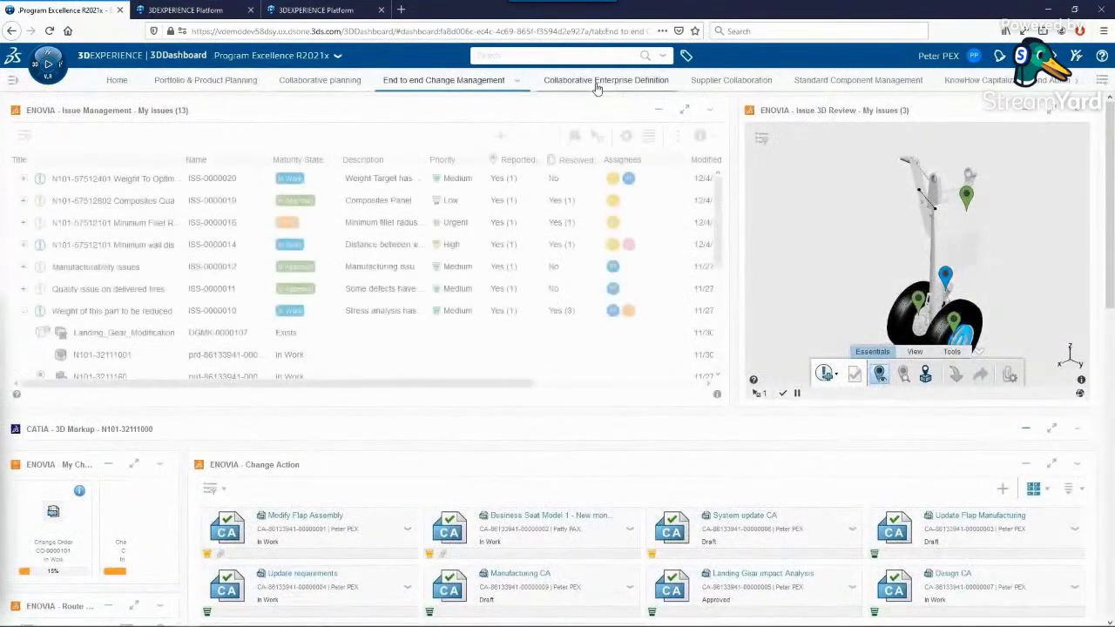
click(598, 80)
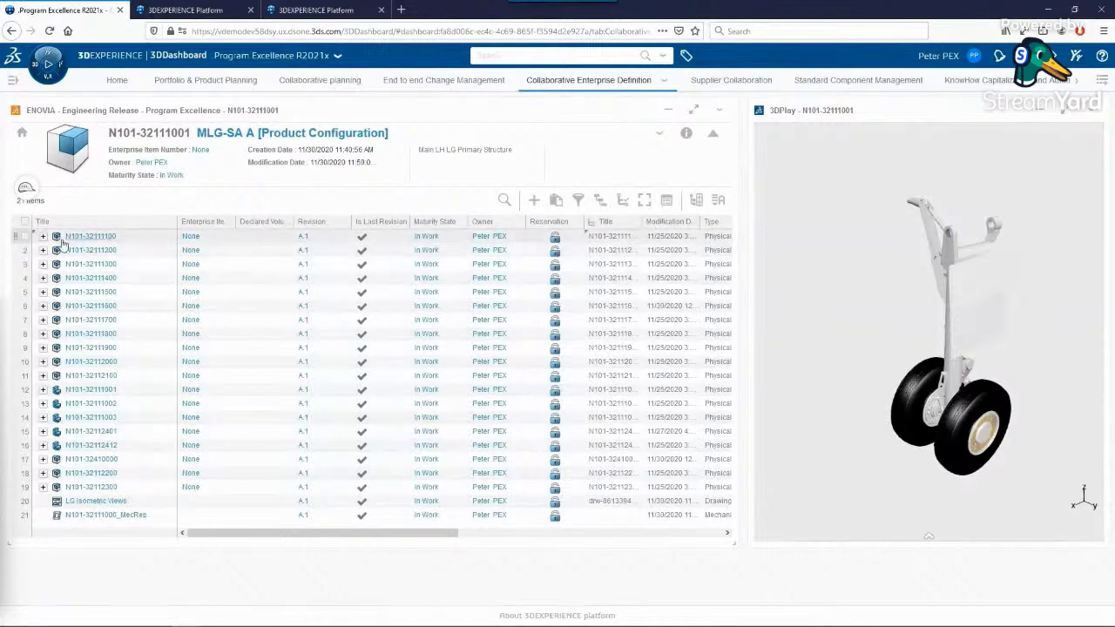
click(42, 236)
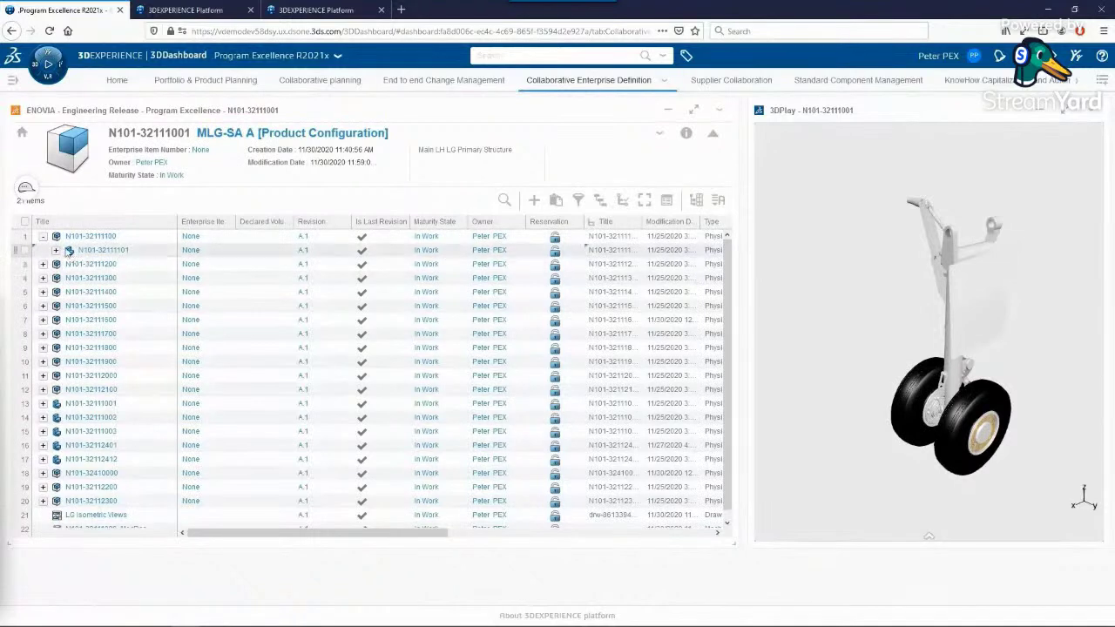
click(147, 238)
click(687, 132)
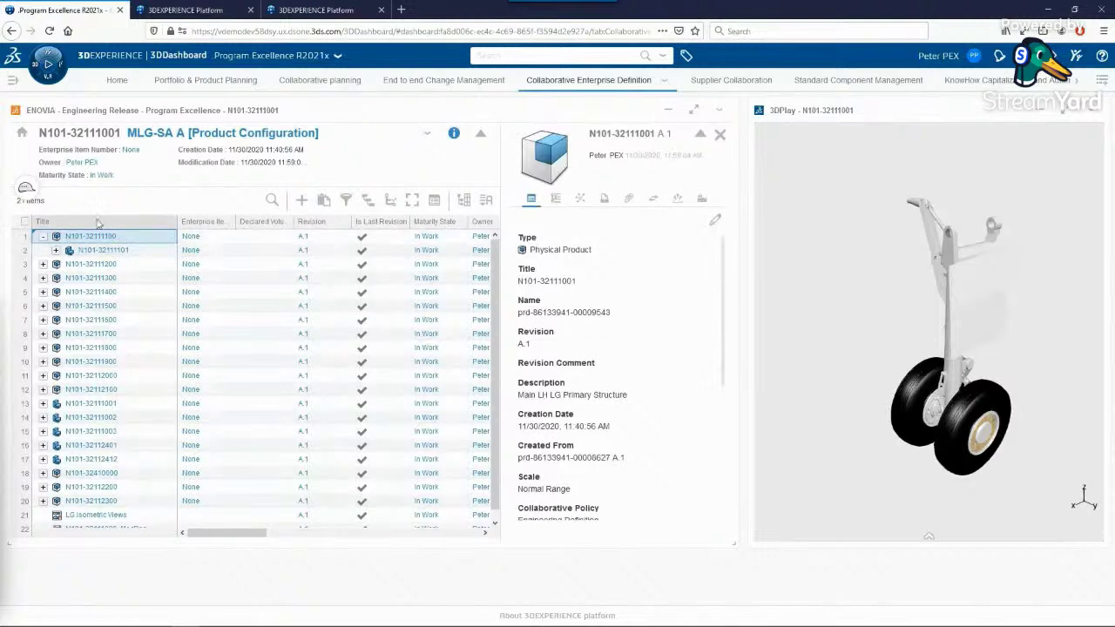
click(24, 236)
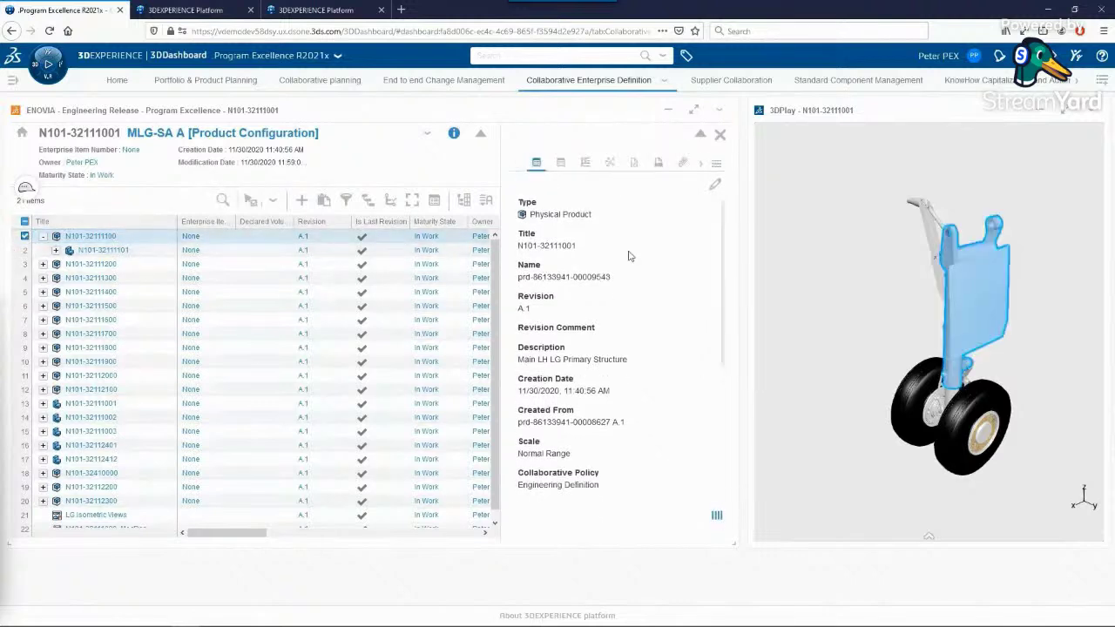
click(702, 199)
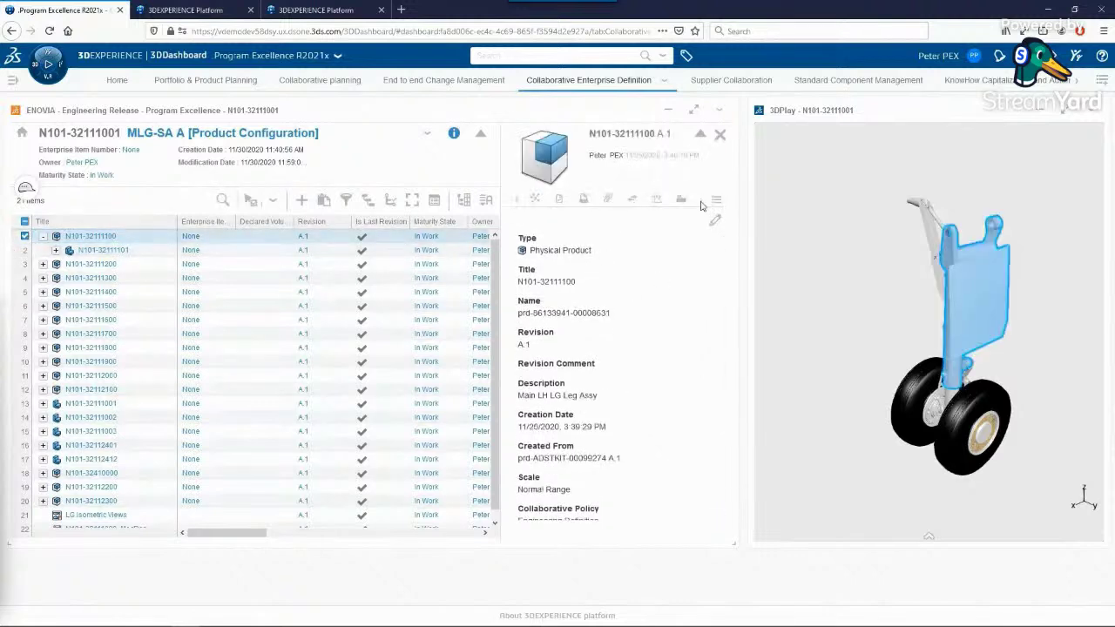
click(683, 201)
click(683, 203)
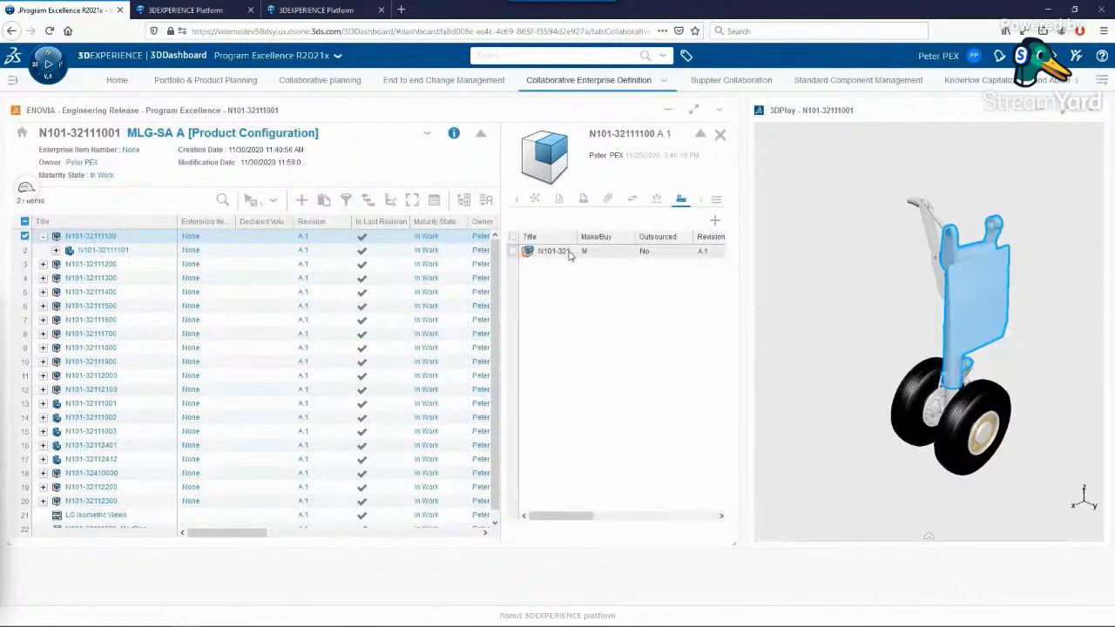
click(43, 264)
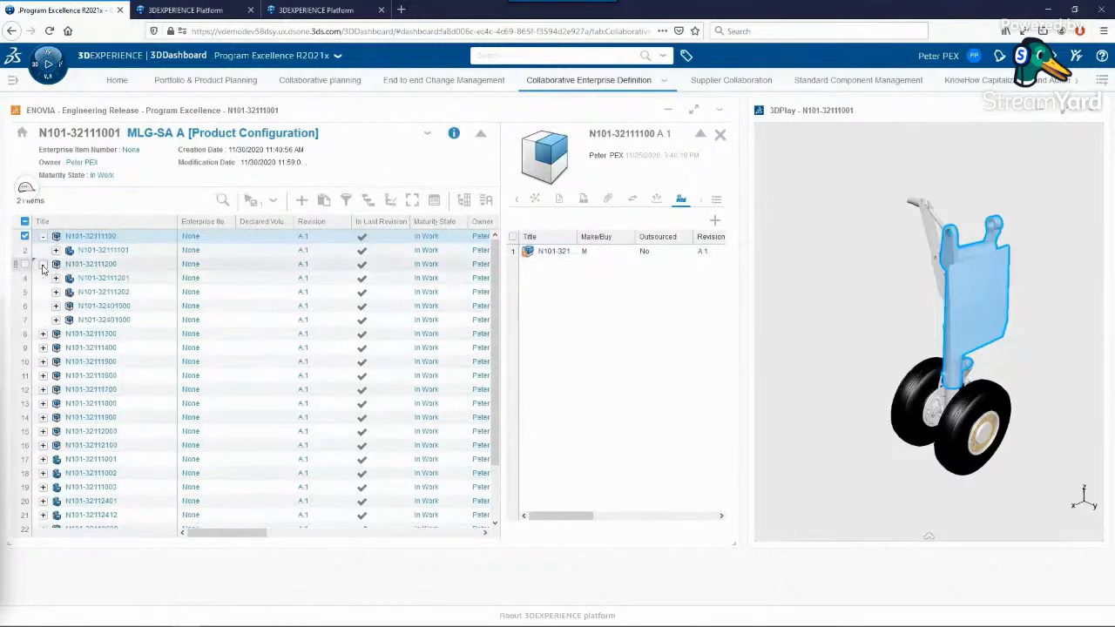
click(24, 292)
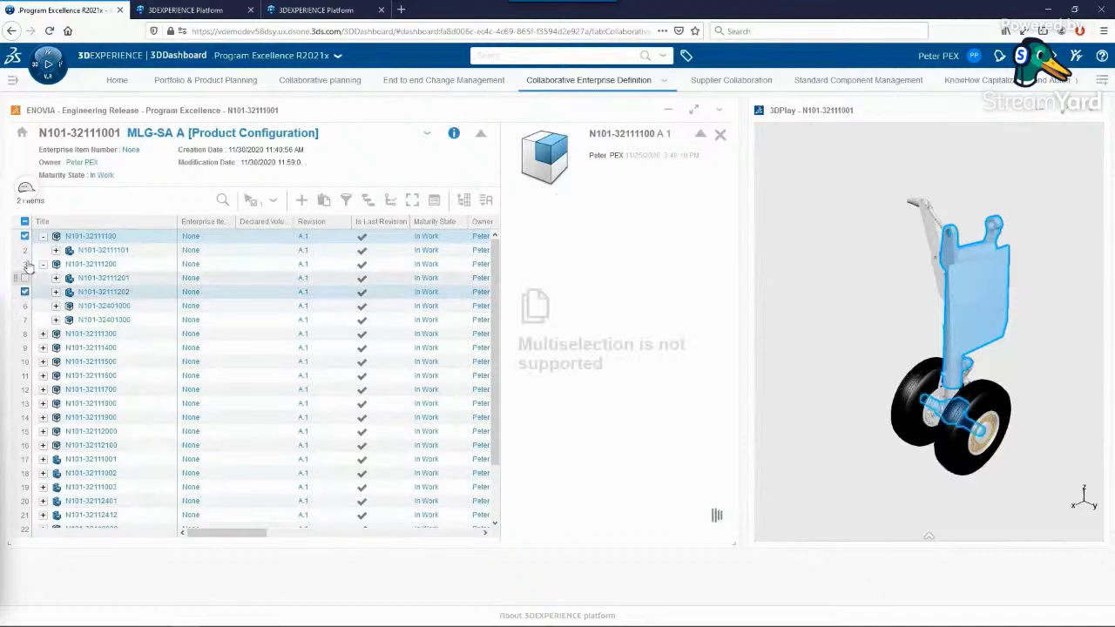
click(25, 236)
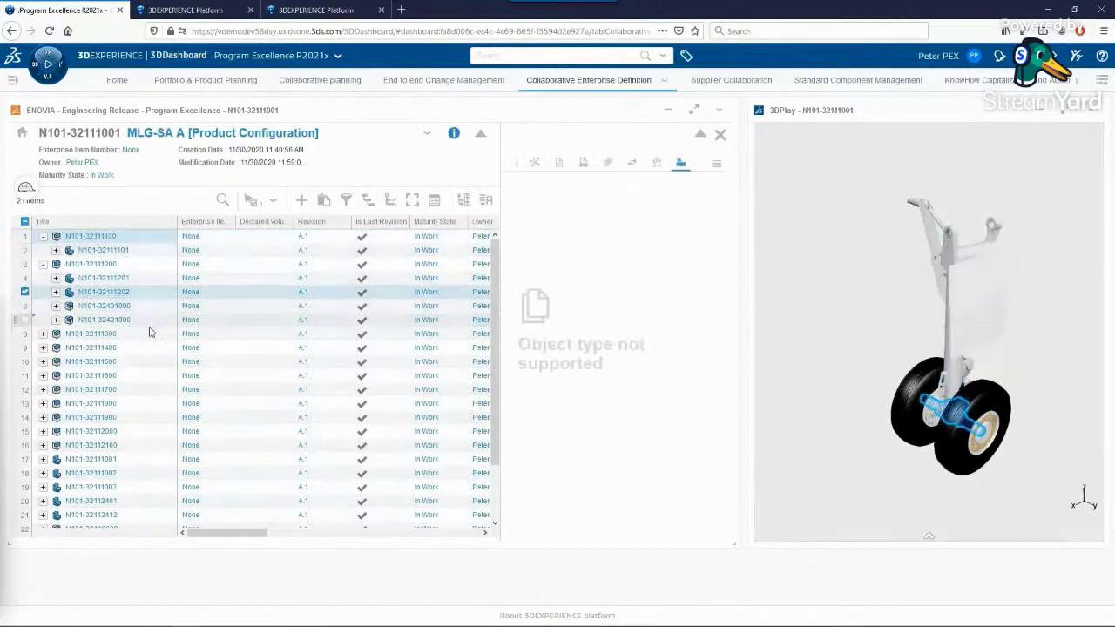
click(42, 334)
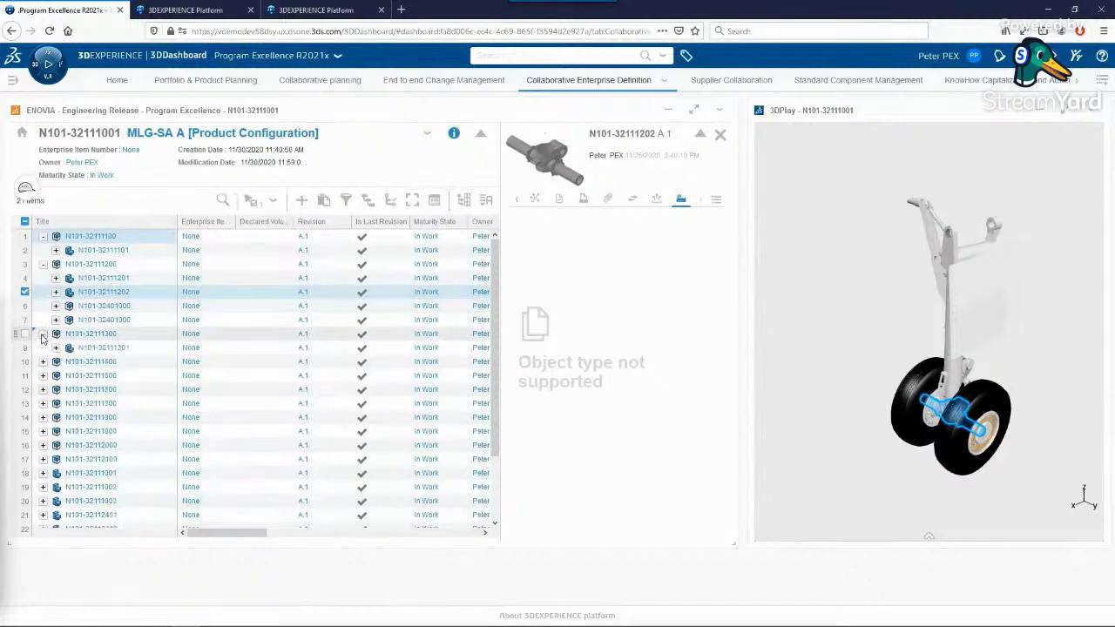
click(25, 292)
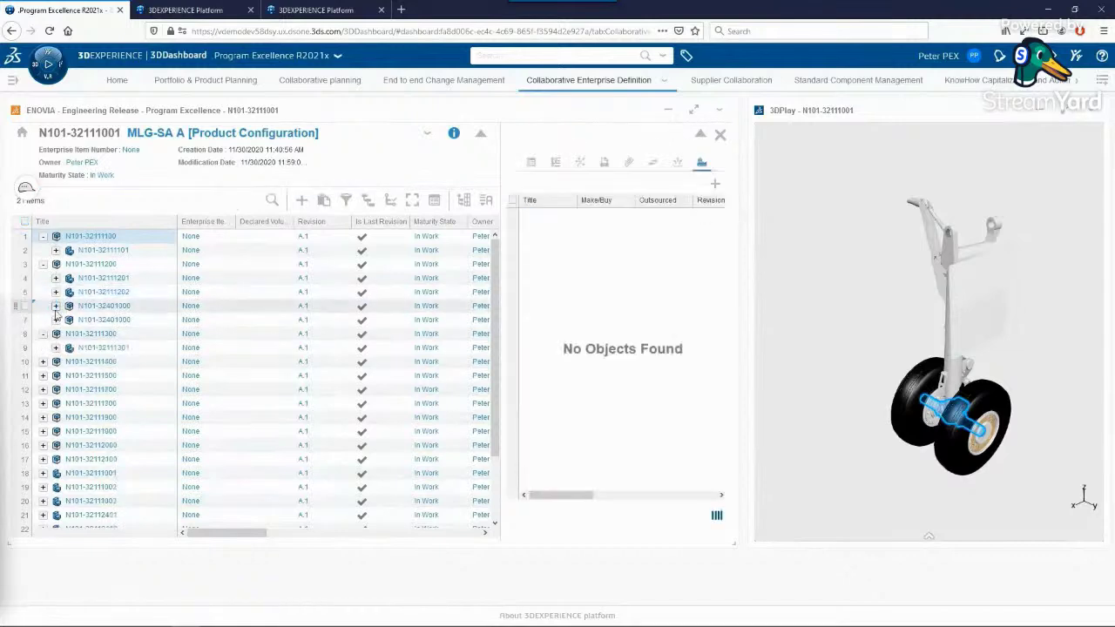
click(56, 306)
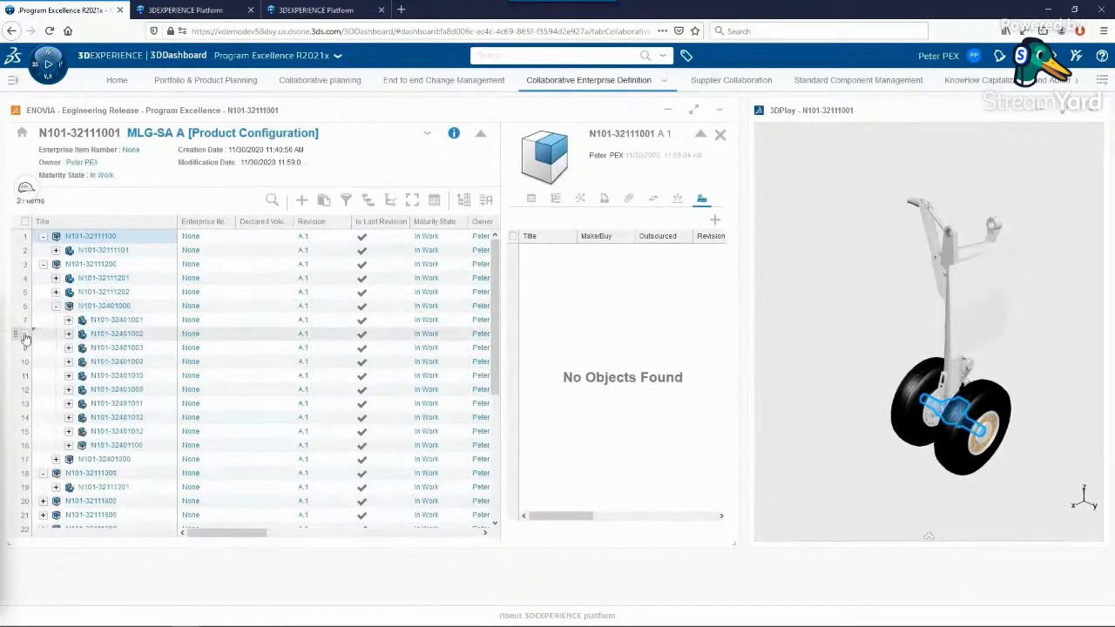
click(25, 320)
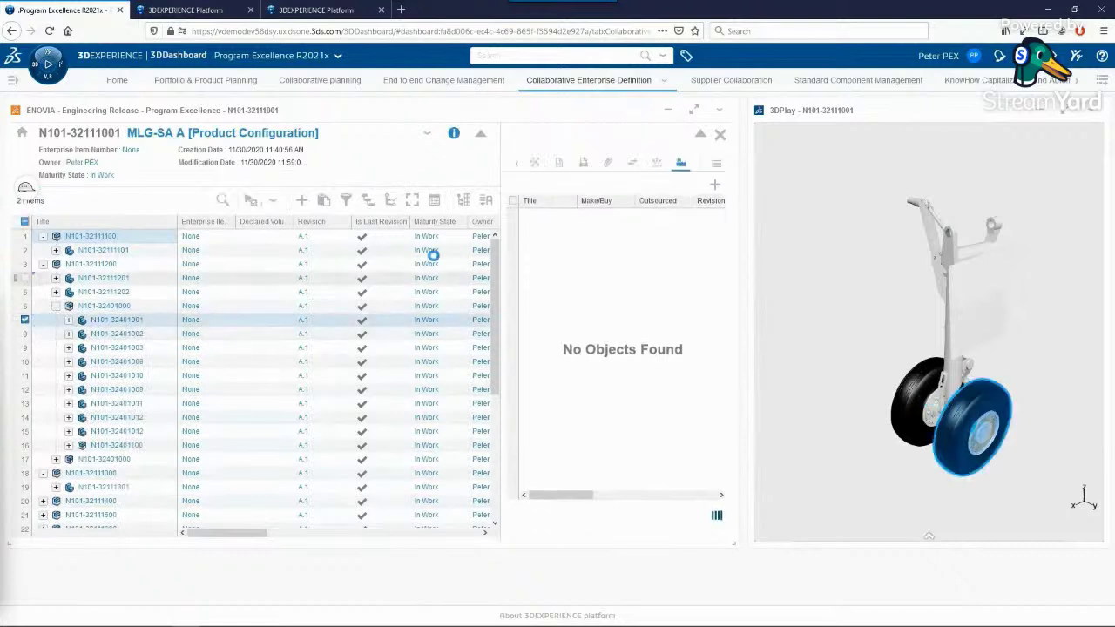
click(633, 199)
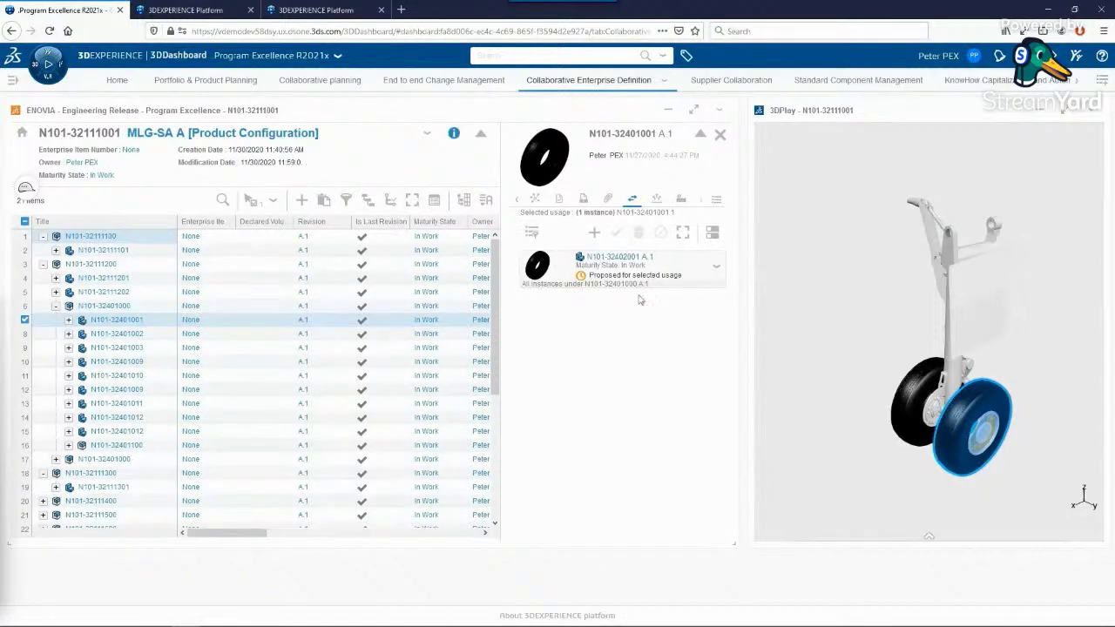
click(730, 86)
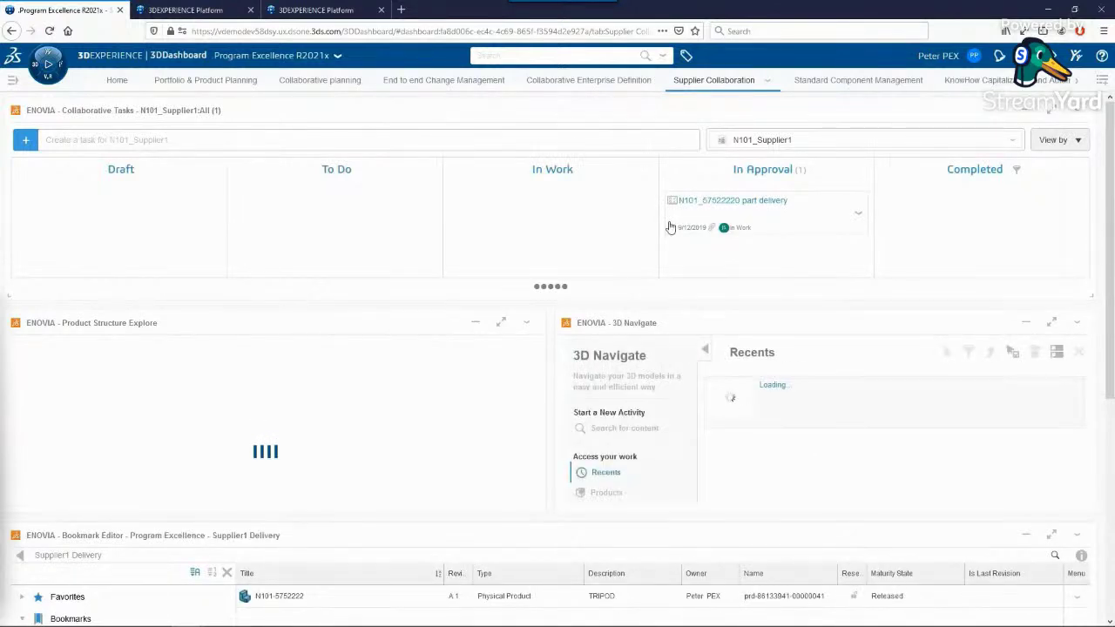
click(825, 386)
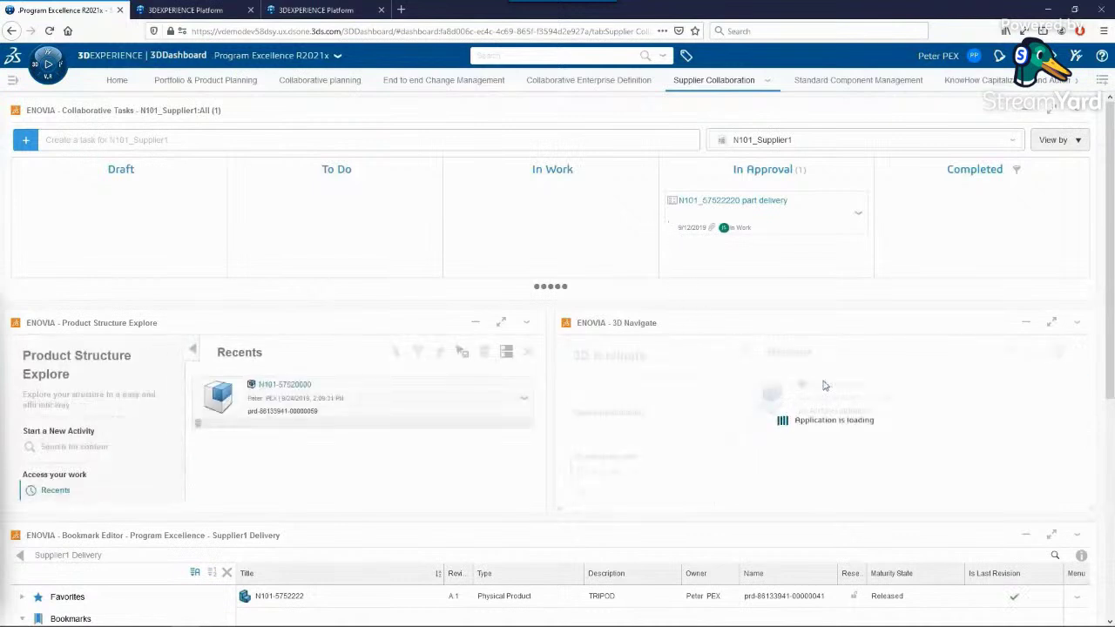
click(825, 386)
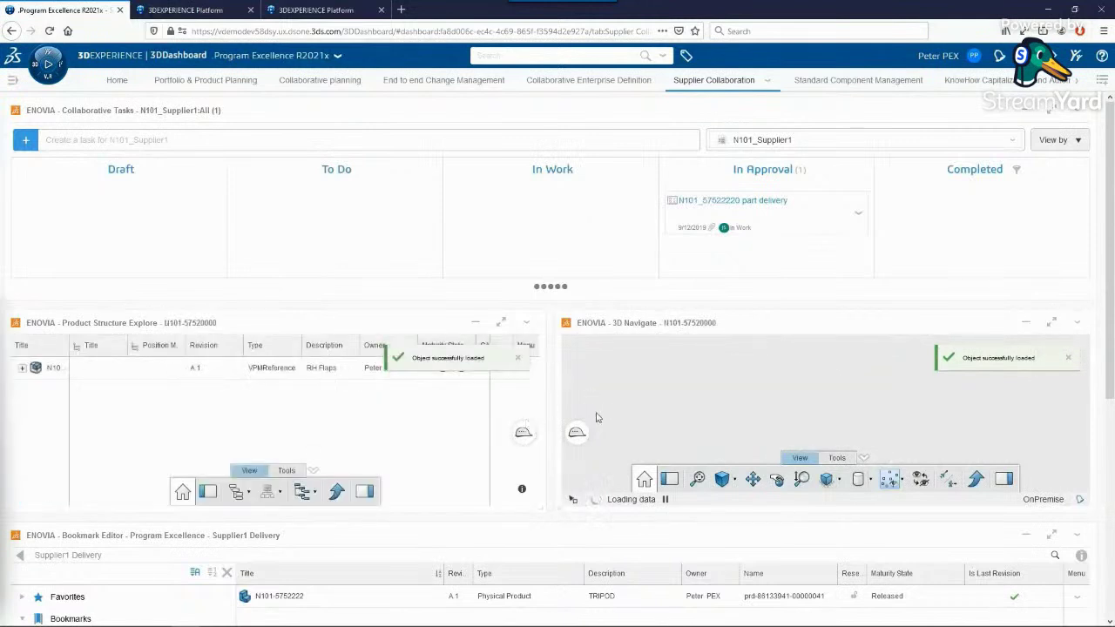
click(21, 368)
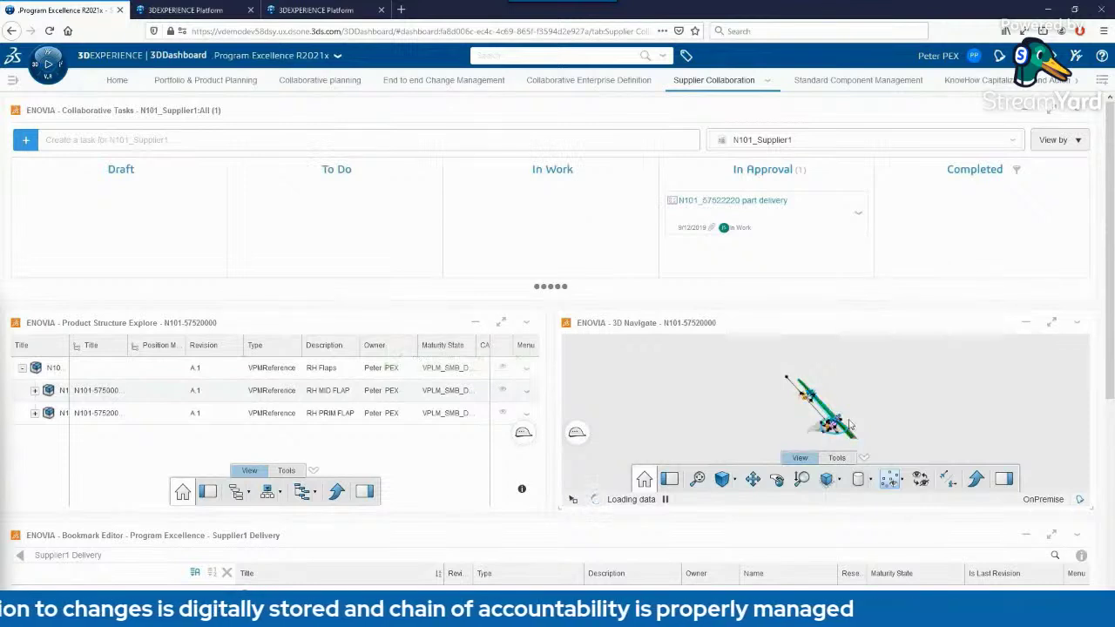
scroll(844, 418, up, 5)
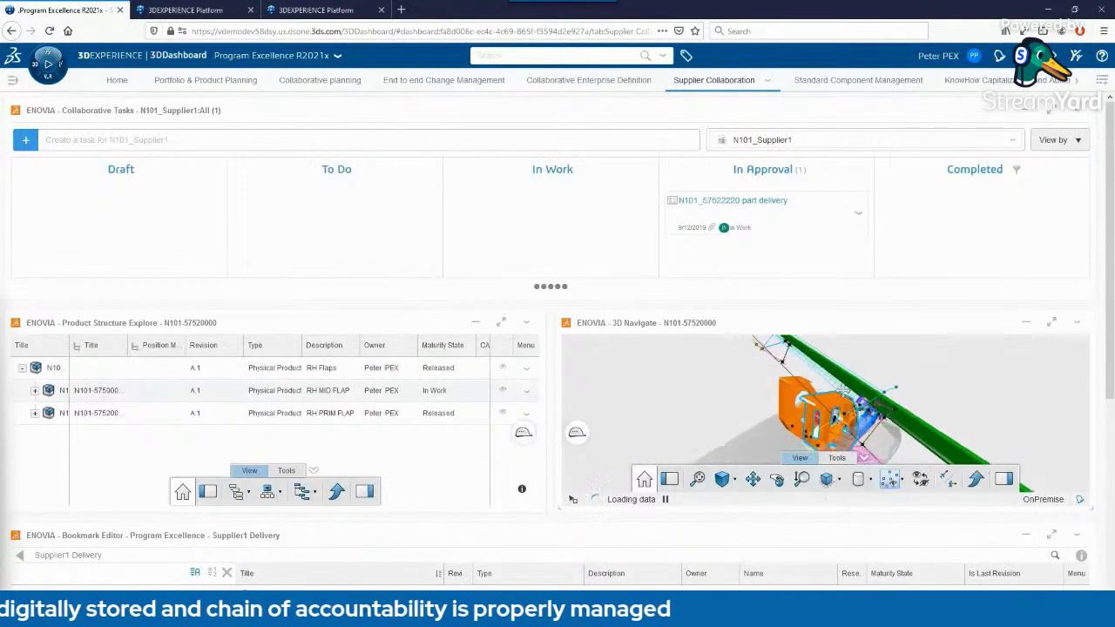
scroll(1111, 392, down, 1)
scroll(1111, 392, down, 3)
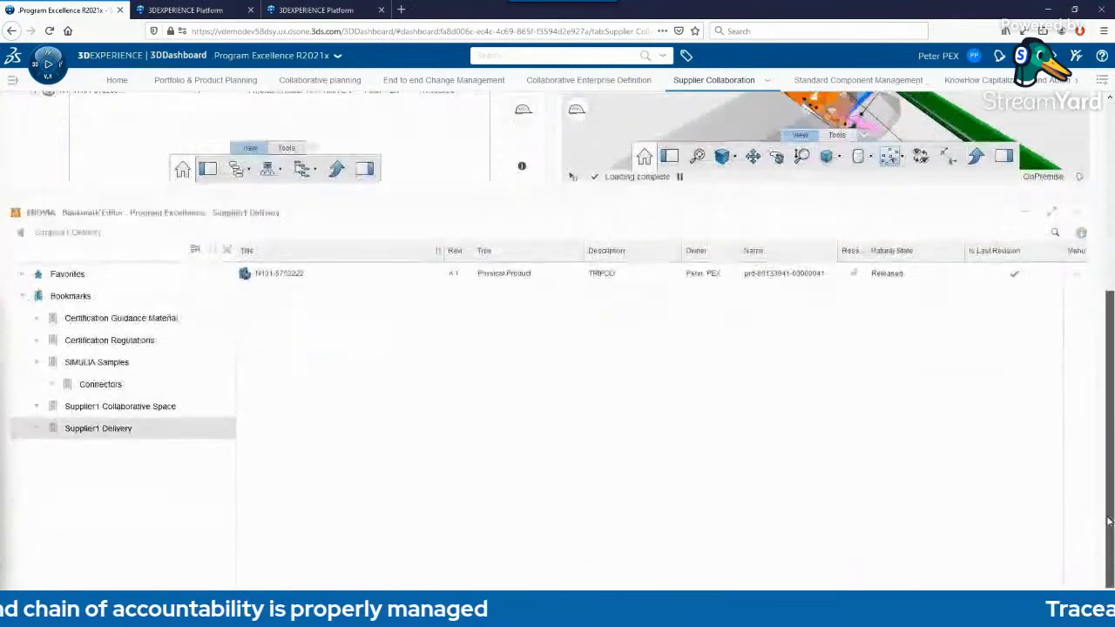
Check the sharing permissions of the Supplier1 Collaborative Space bookmark, leaving them as they are
click(108, 396)
right_click(116, 396)
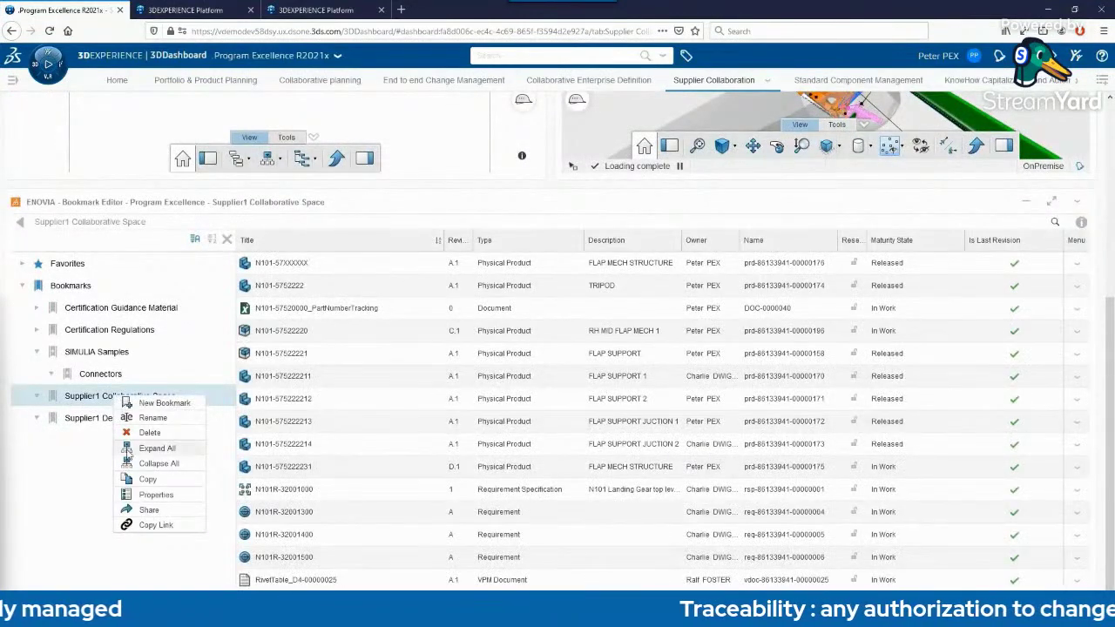
click(142, 511)
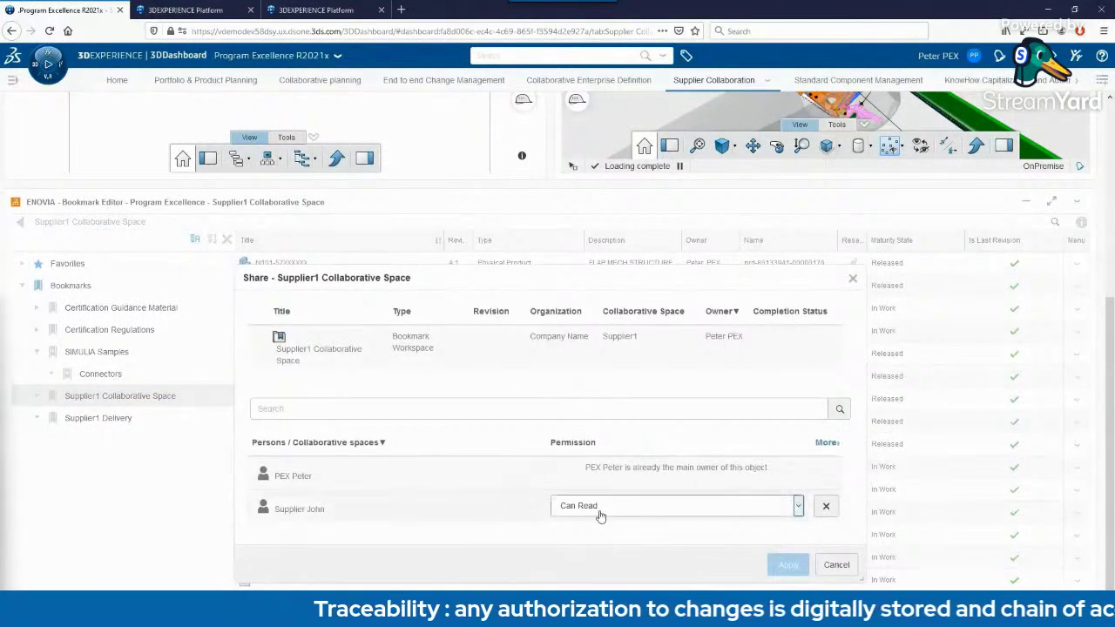
click(836, 565)
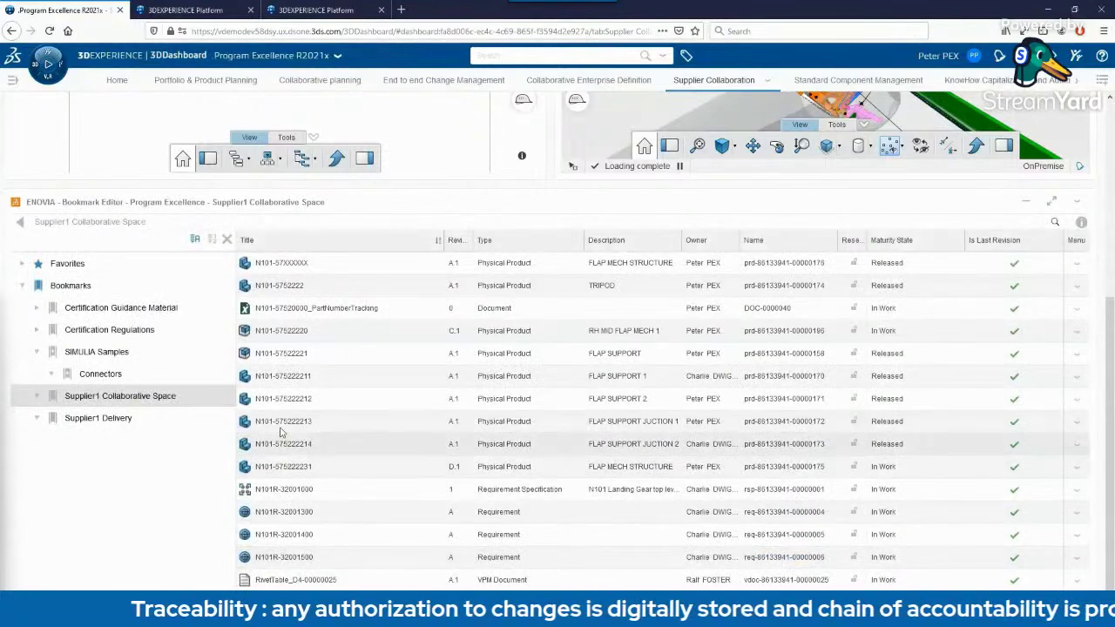
Check the sharing permissions of the Supplier1 Delivery bookmark and display the Supplier1 Collaborative Space contents again
click(112, 418)
right_click(109, 419)
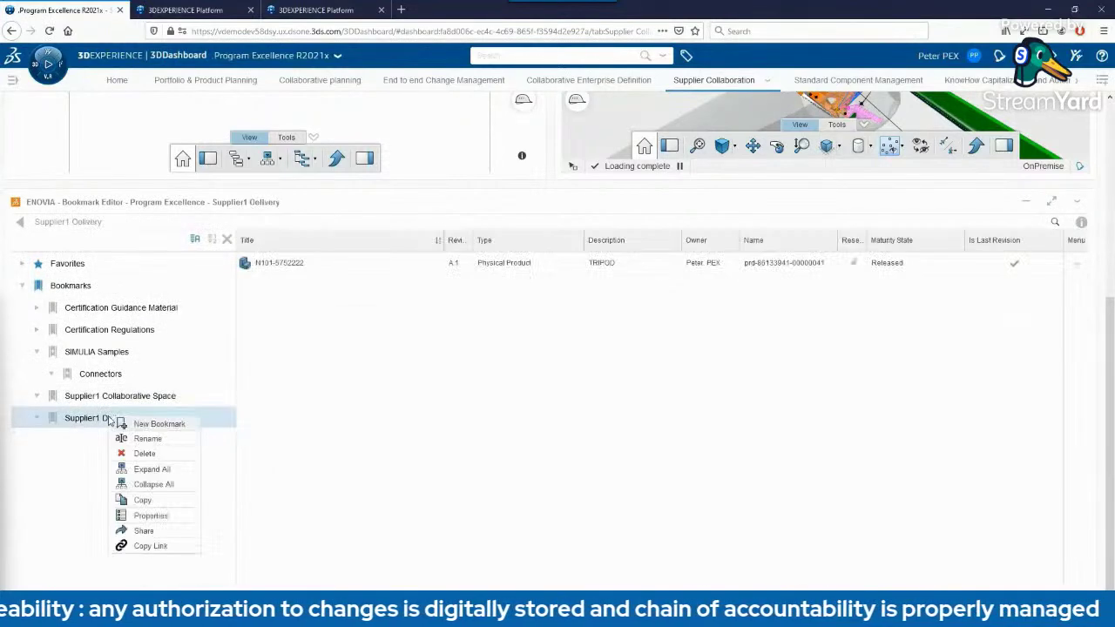
click(145, 531)
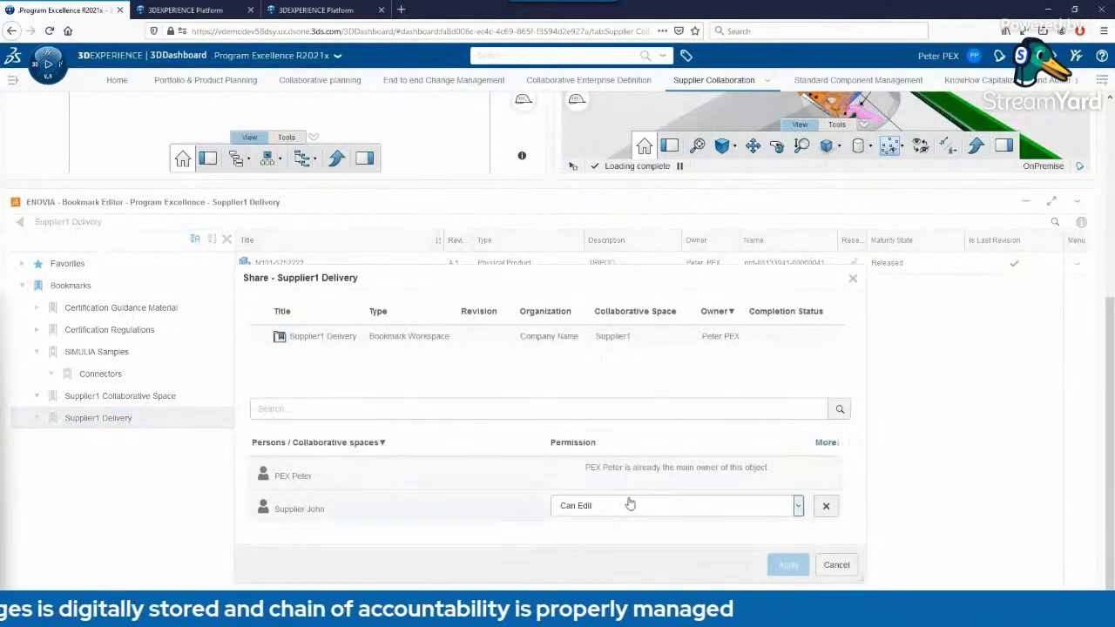
click(837, 564)
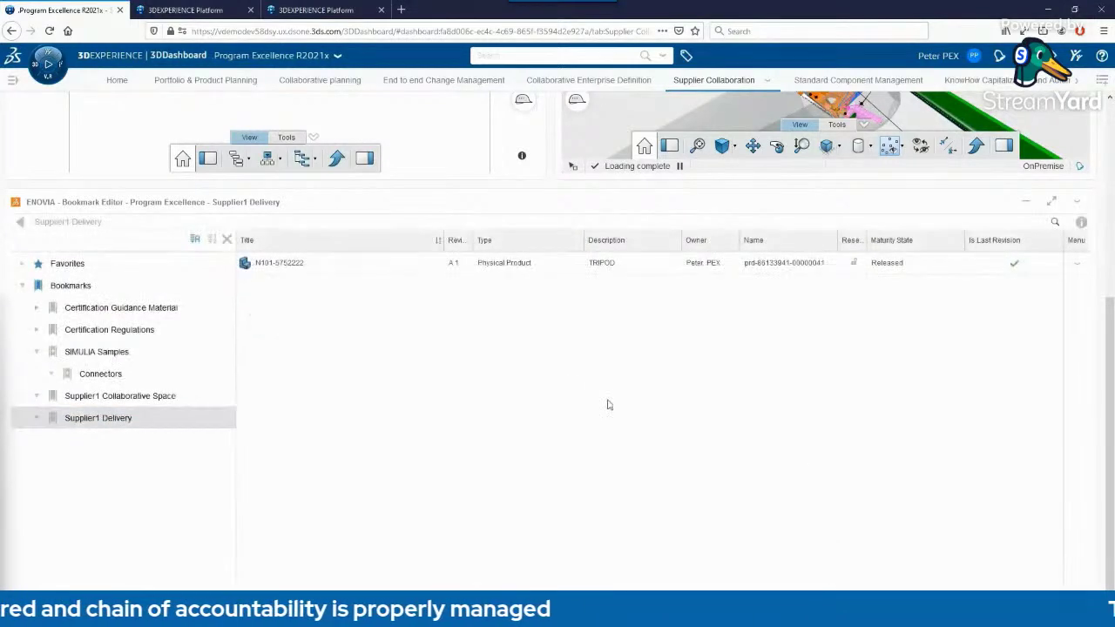
click(117, 397)
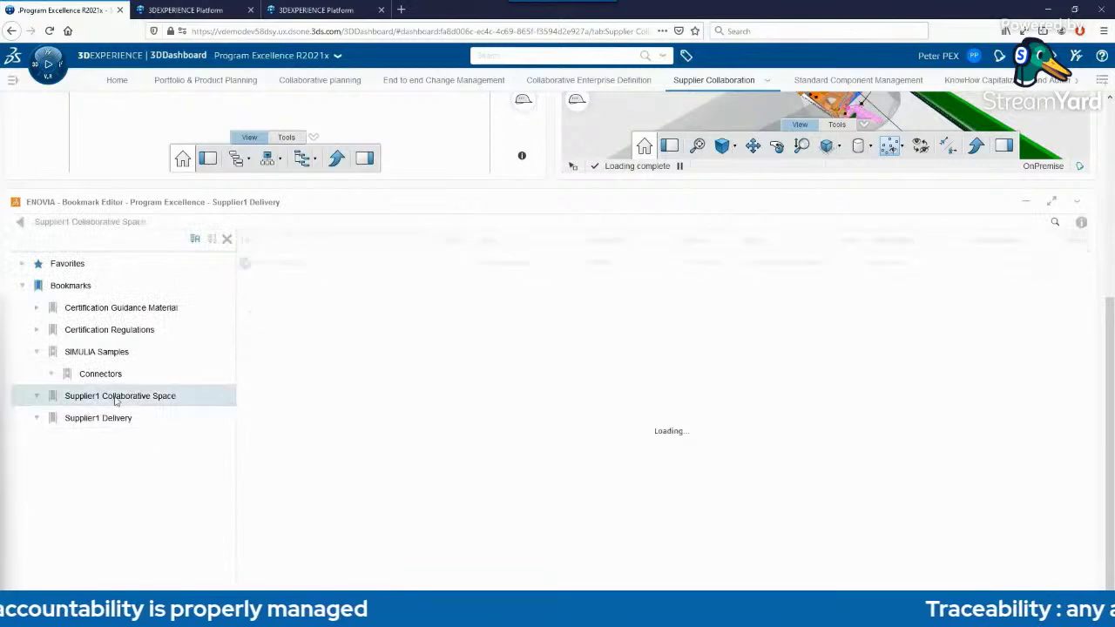
Switch to the Supplier1 Collaboration Dashboard and hide the list of dashboards
scroll(1109, 395, up, 5)
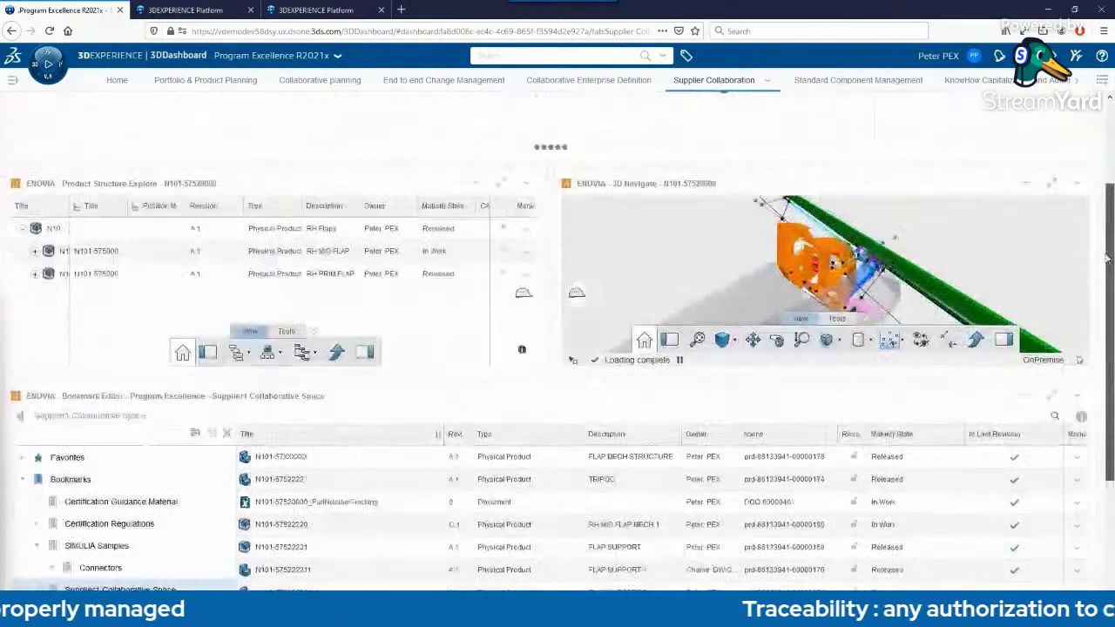
click(13, 83)
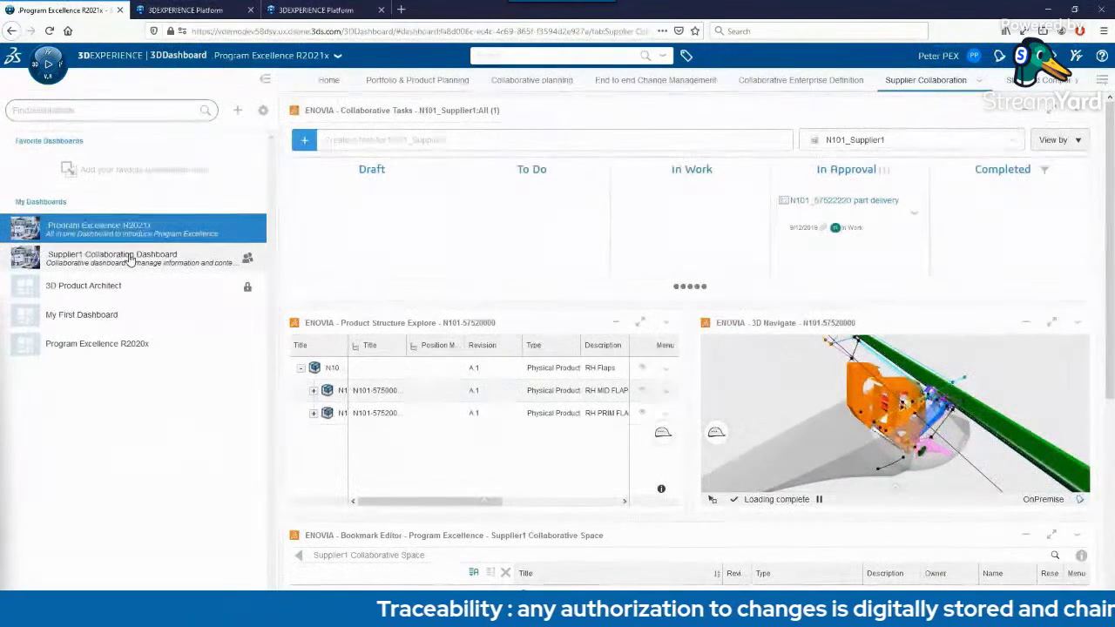
click(94, 256)
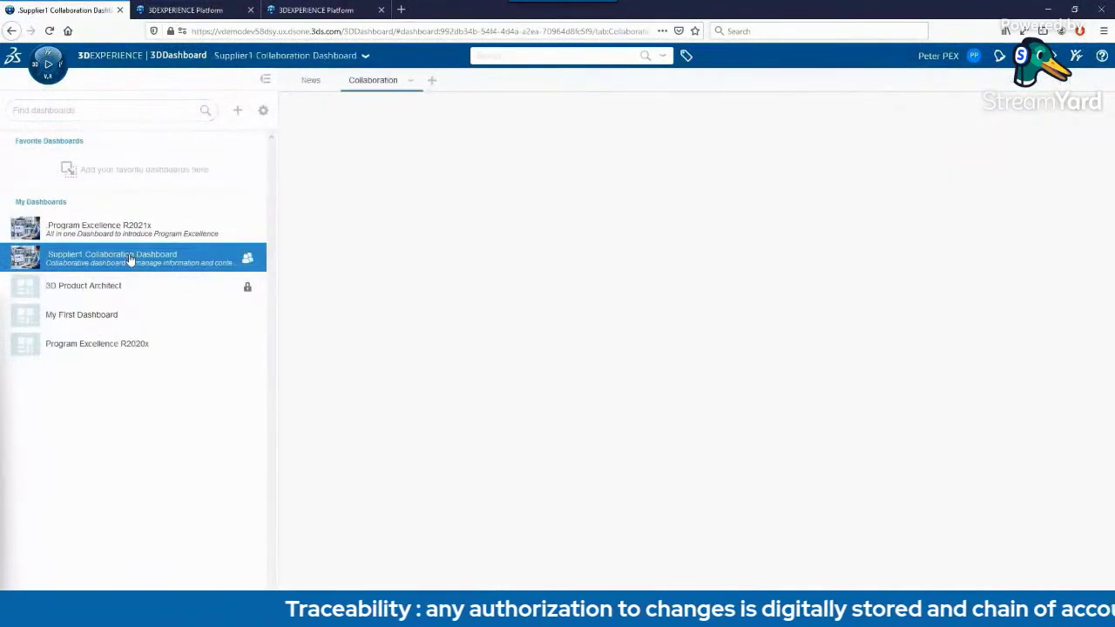
click(265, 80)
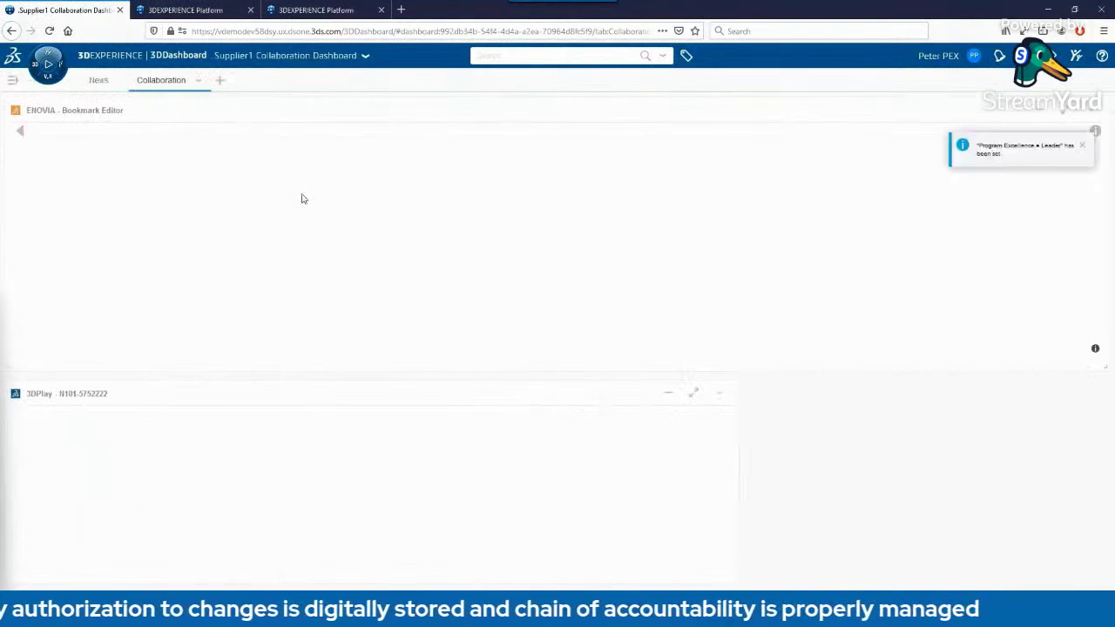
Review the dashboard's News and Collaboration pages, including the Supplier1 Delivery and Supplier1 Collaborative Space bookmarks
click(101, 81)
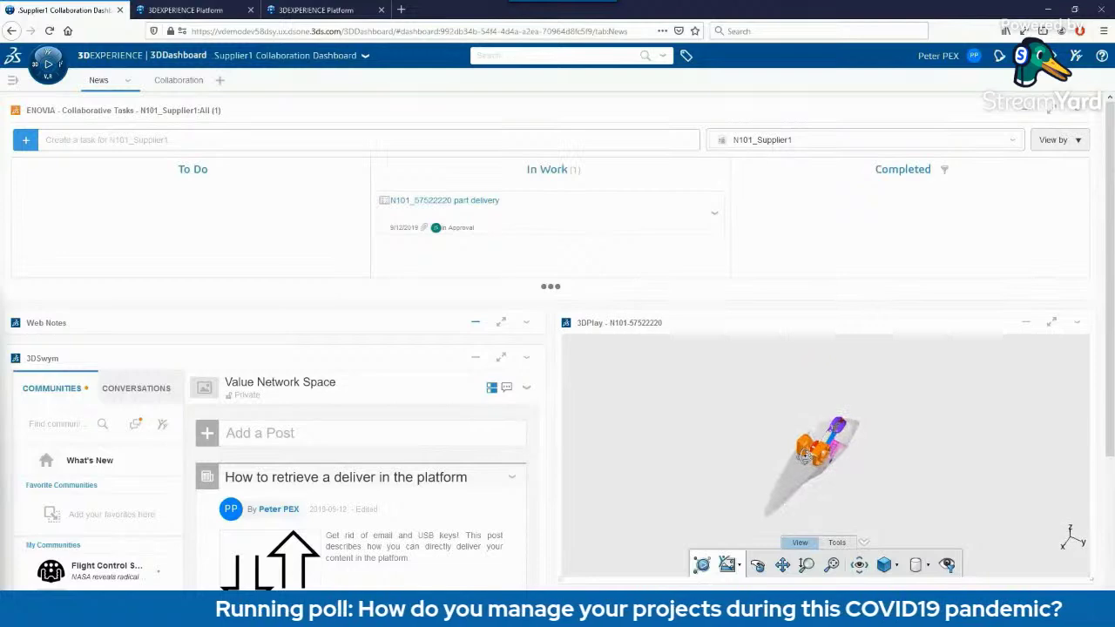
click(193, 82)
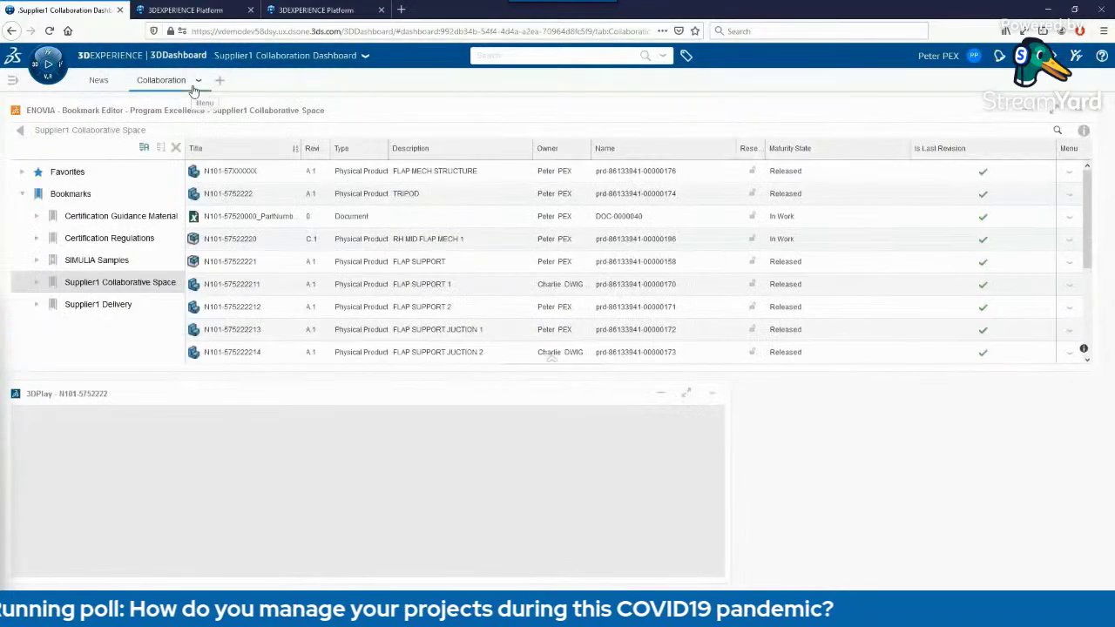
click(97, 306)
click(105, 287)
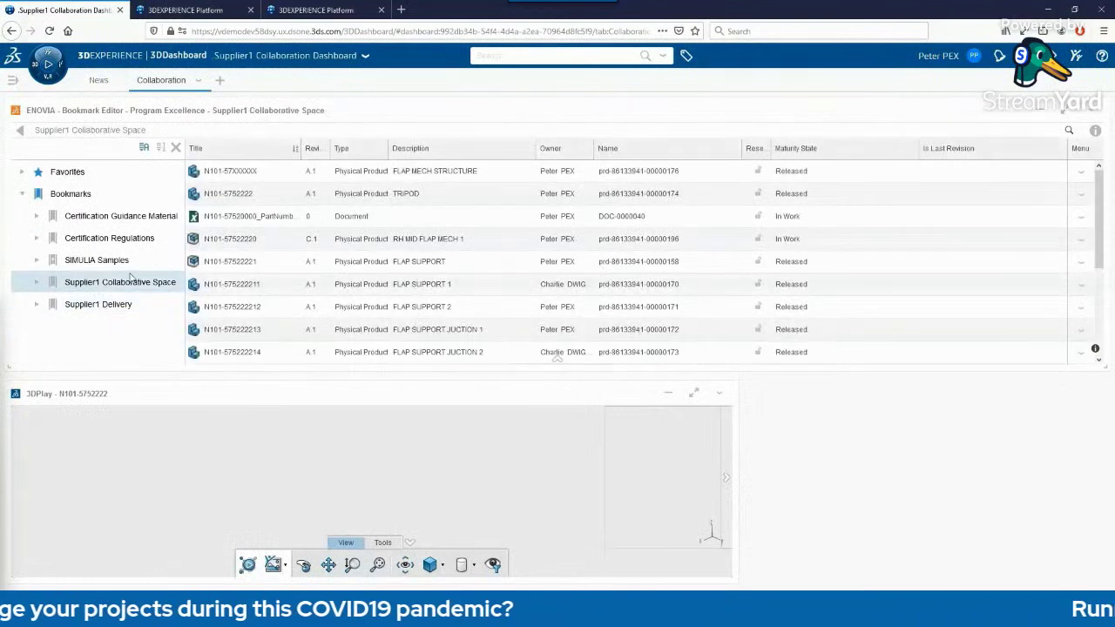
click(100, 82)
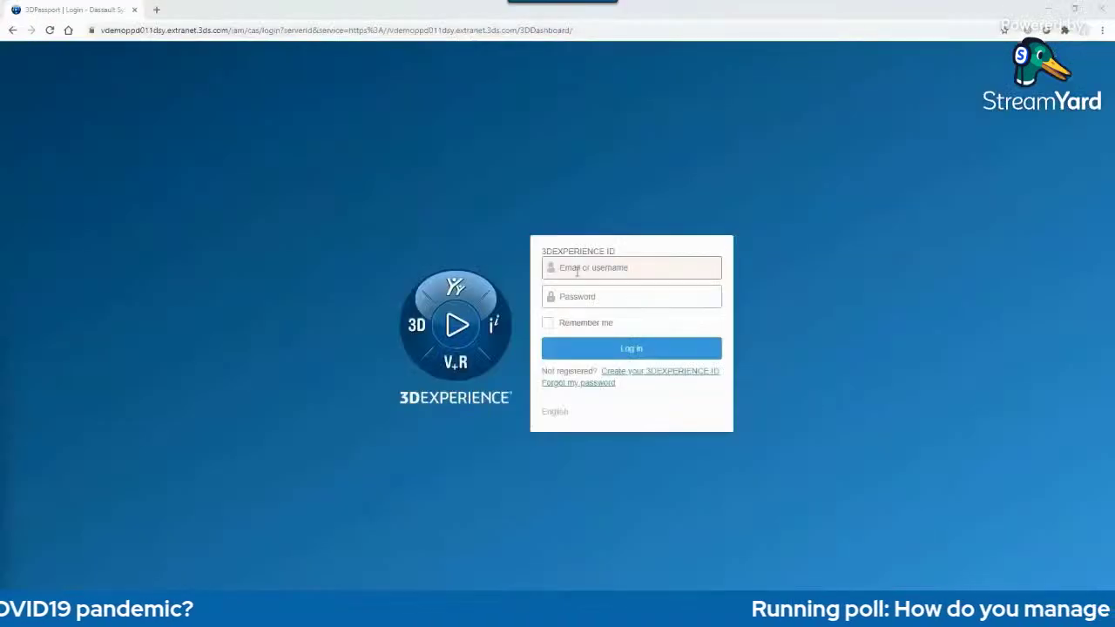
Log in to 3DEXPERIENCE in the other browser with the supplier account's username and saved password
click(577, 271)
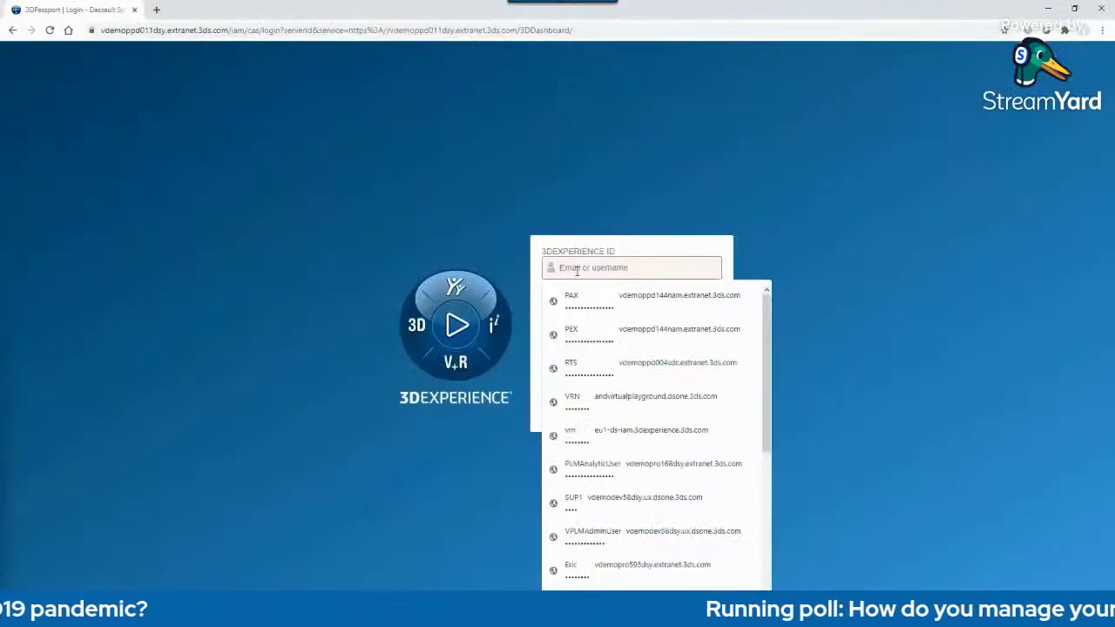
text(SUP)
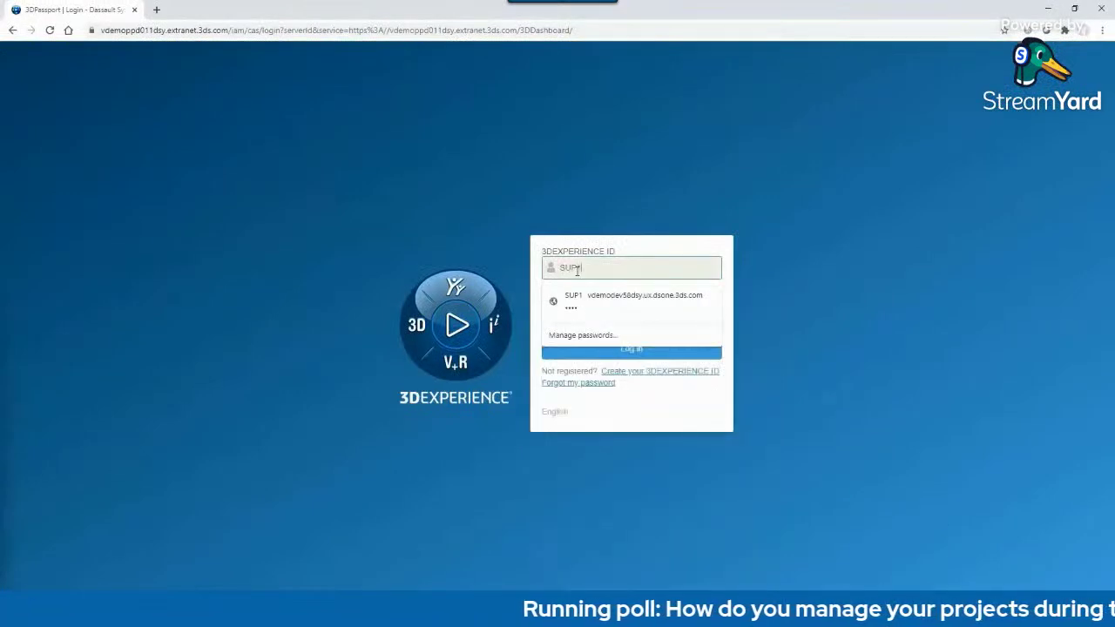
text(1)
key(Tab)
click(634, 299)
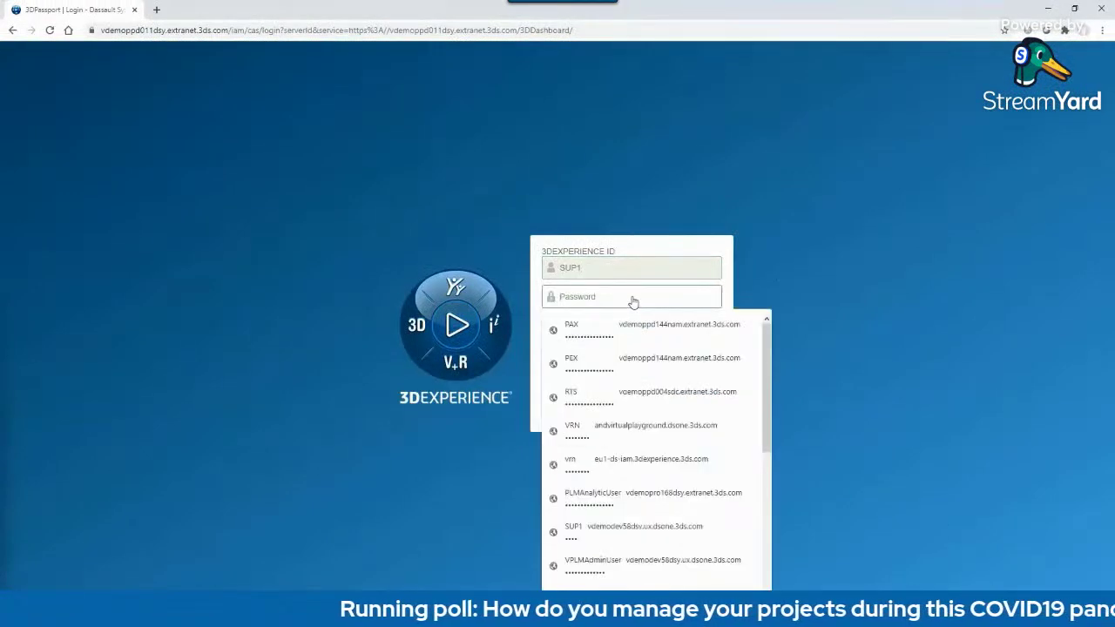
click(610, 531)
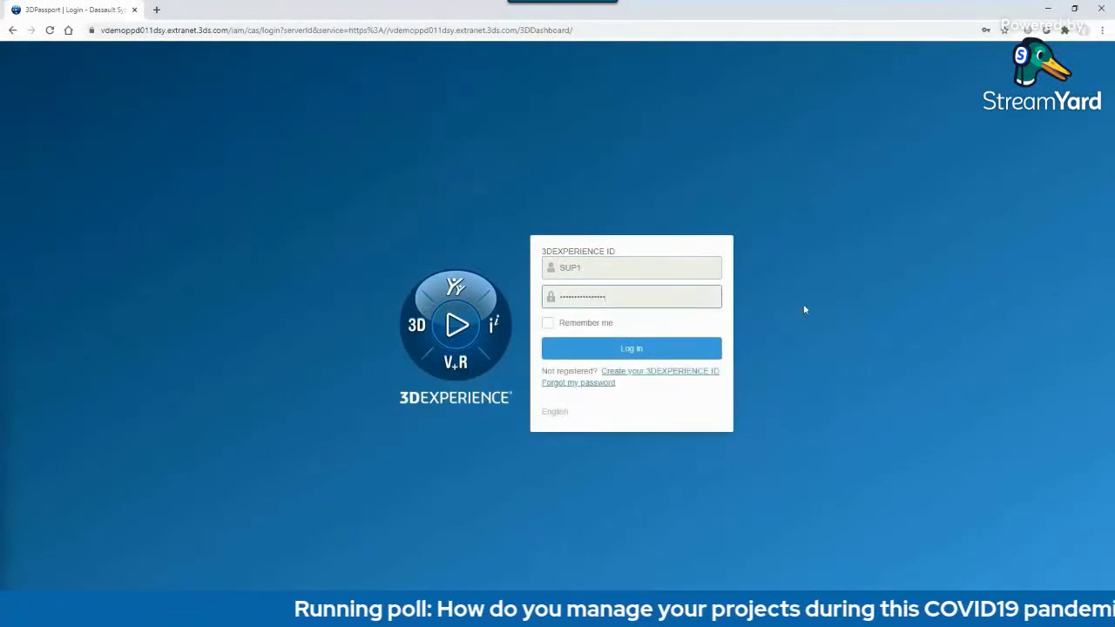
click(615, 350)
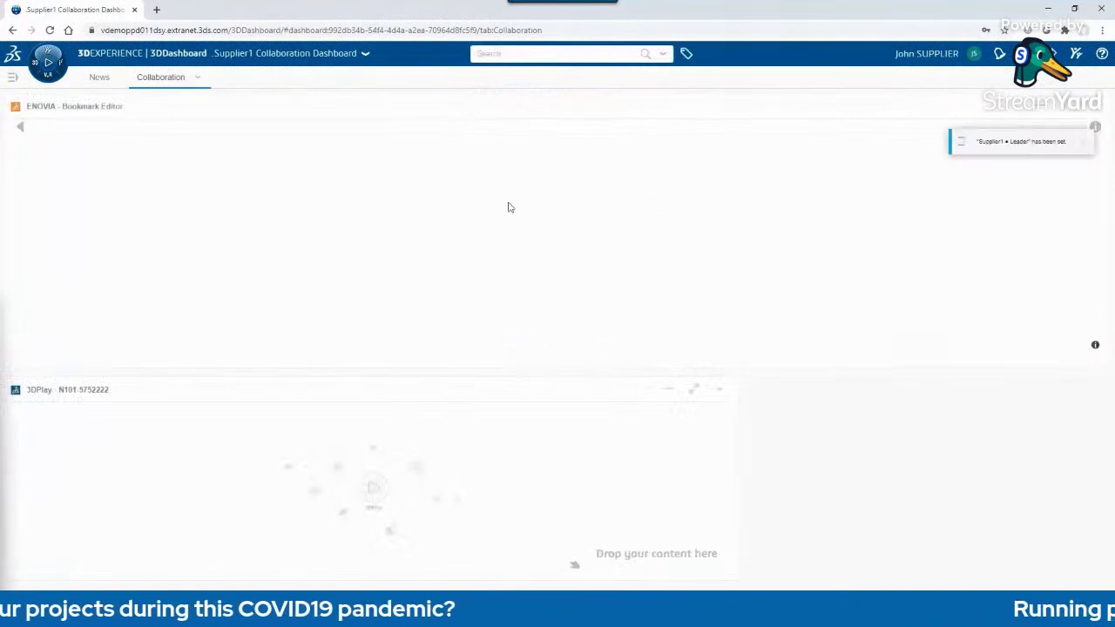
click(99, 77)
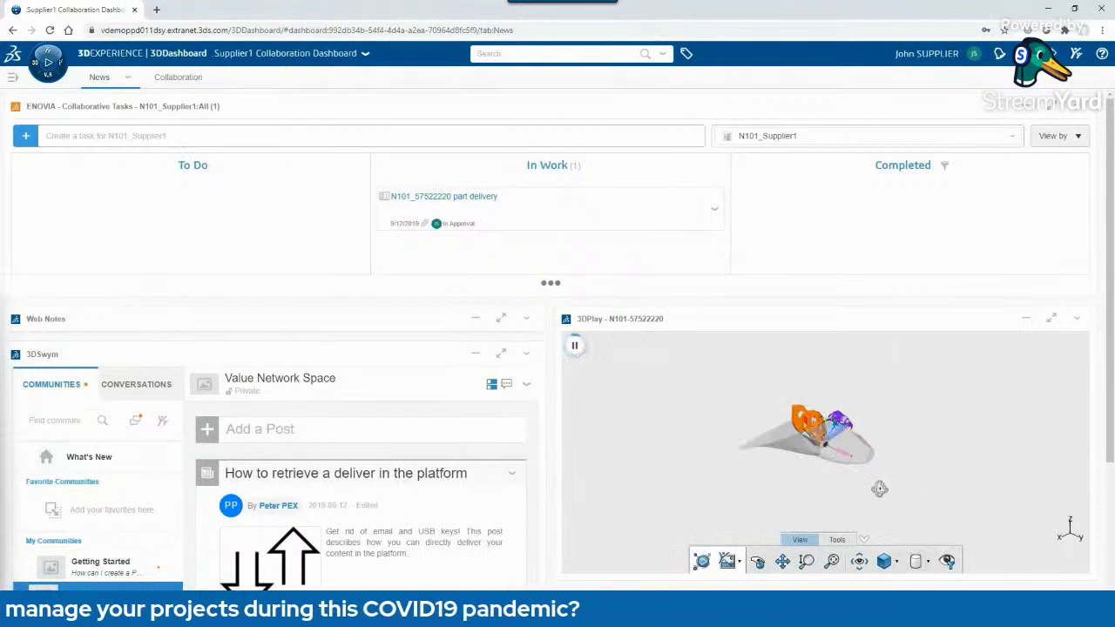
drag(878, 488, 789, 417)
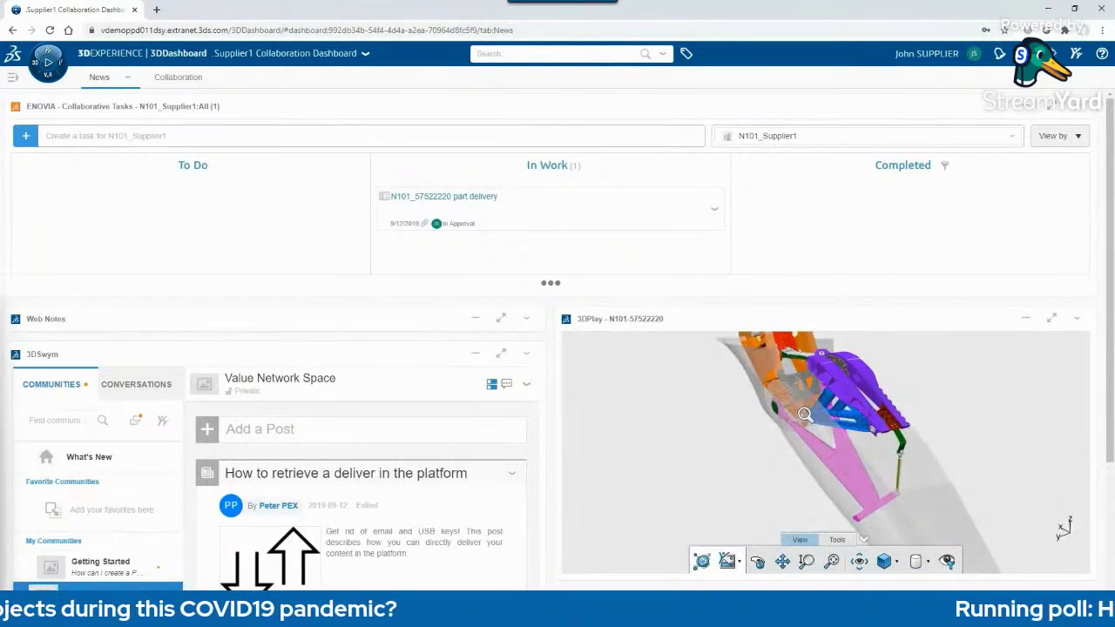
click(481, 200)
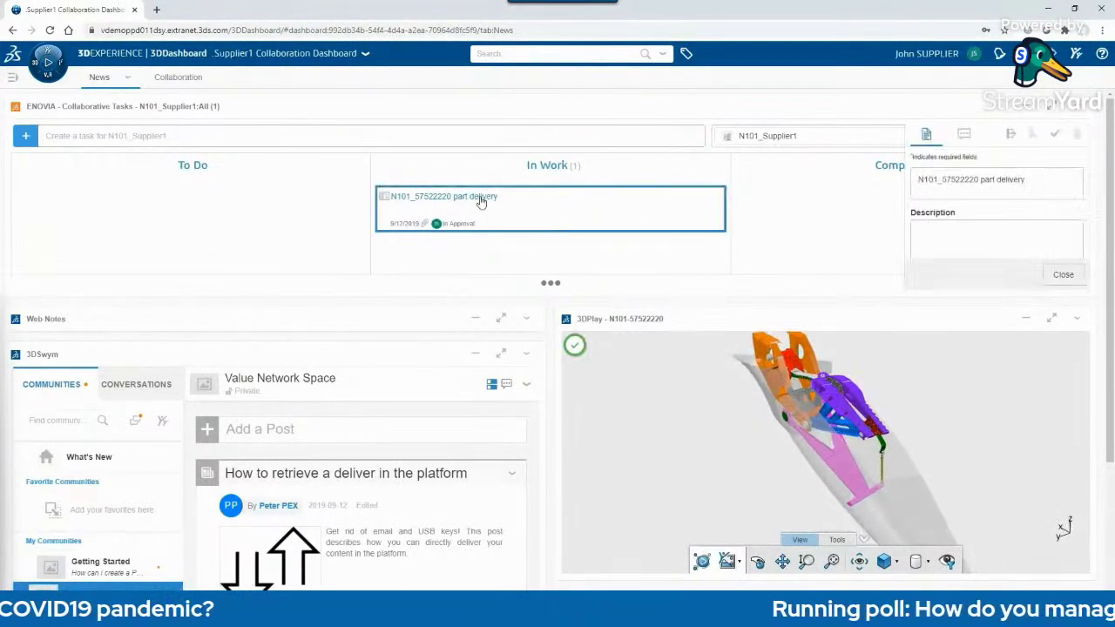
click(1049, 106)
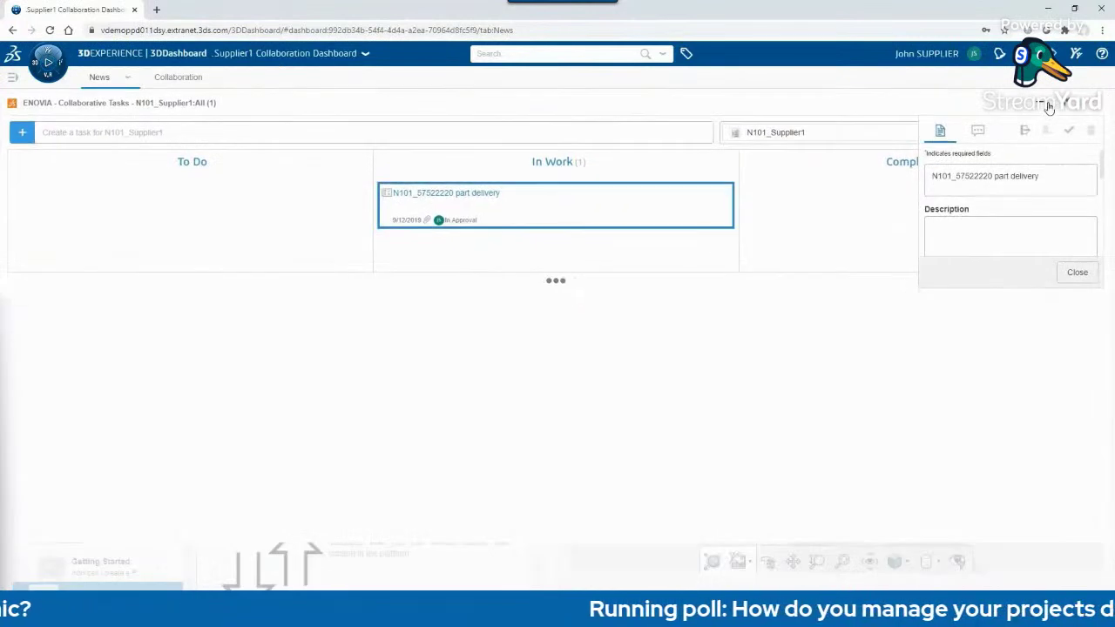
scroll(989, 409, down, 2)
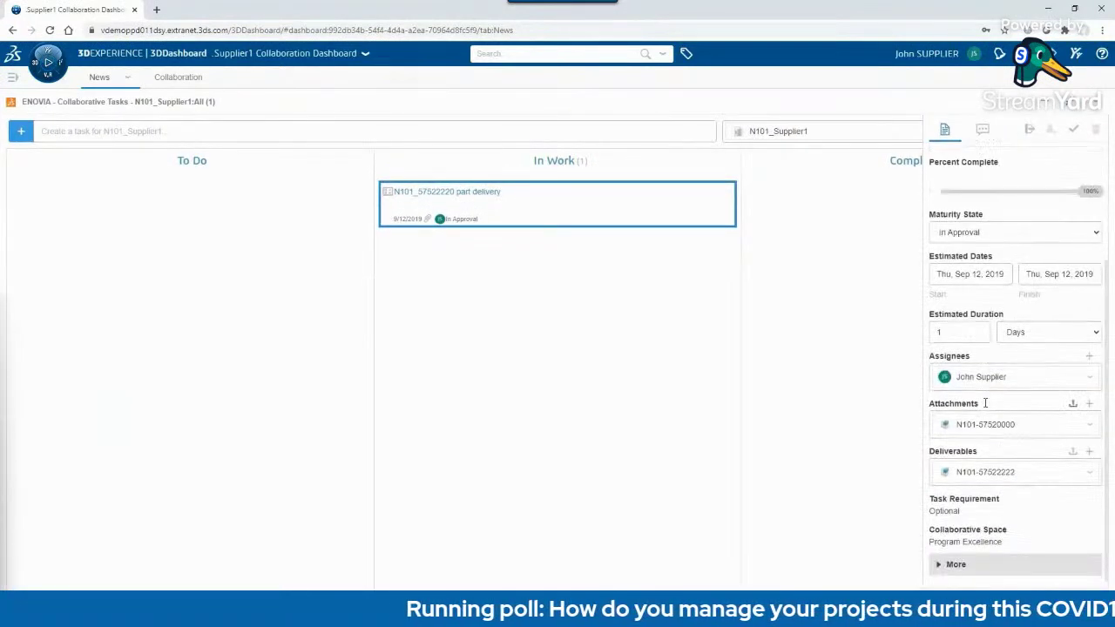
scroll(998, 415, up, 2)
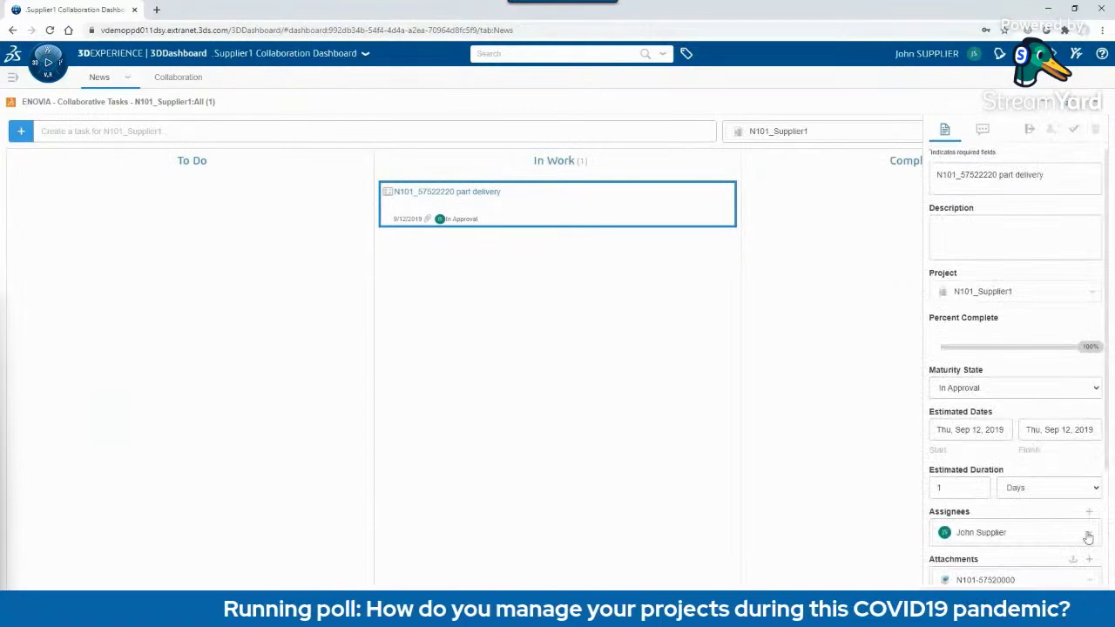
click(1067, 106)
click(1067, 104)
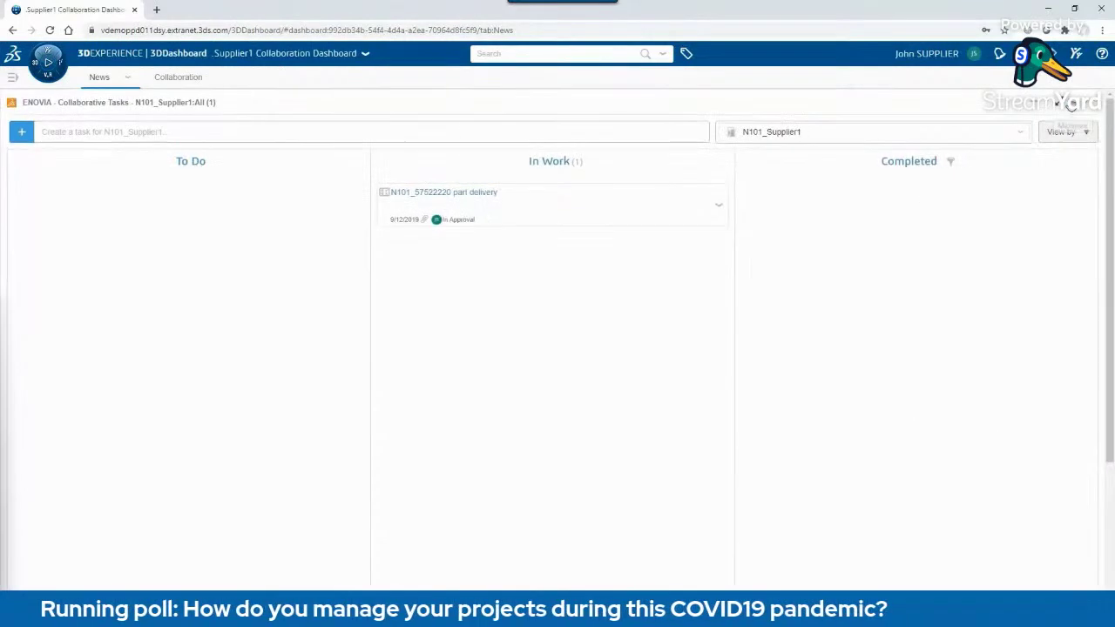
Show the Supplier1 Delivery bookmark contents on the Collaboration page and view the options for adding content, choosing none
click(193, 78)
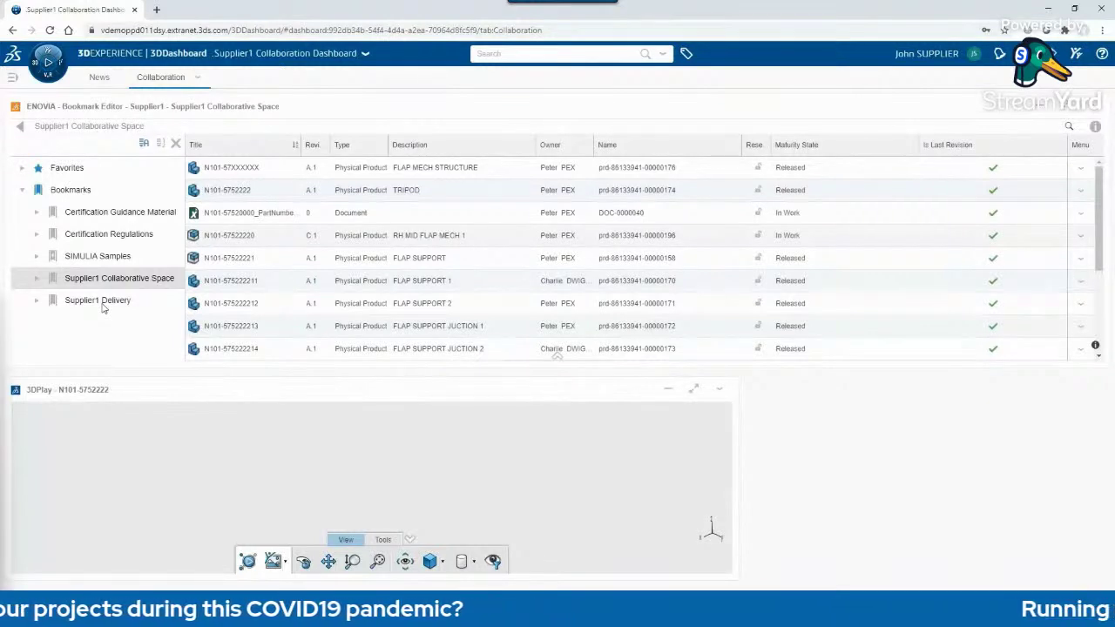
click(100, 301)
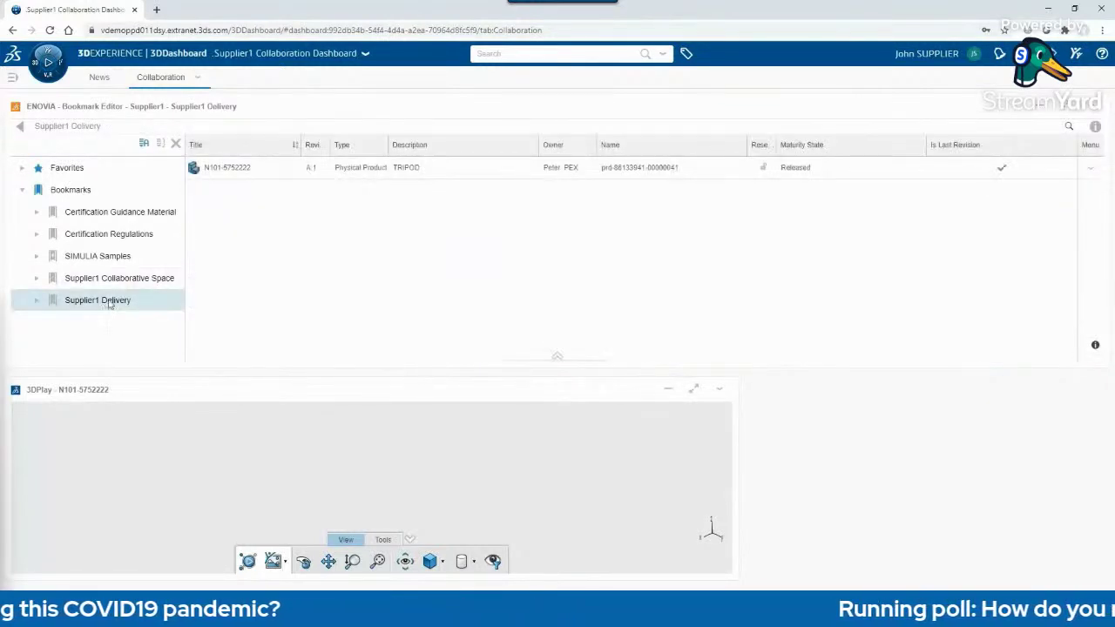
right_click(266, 265)
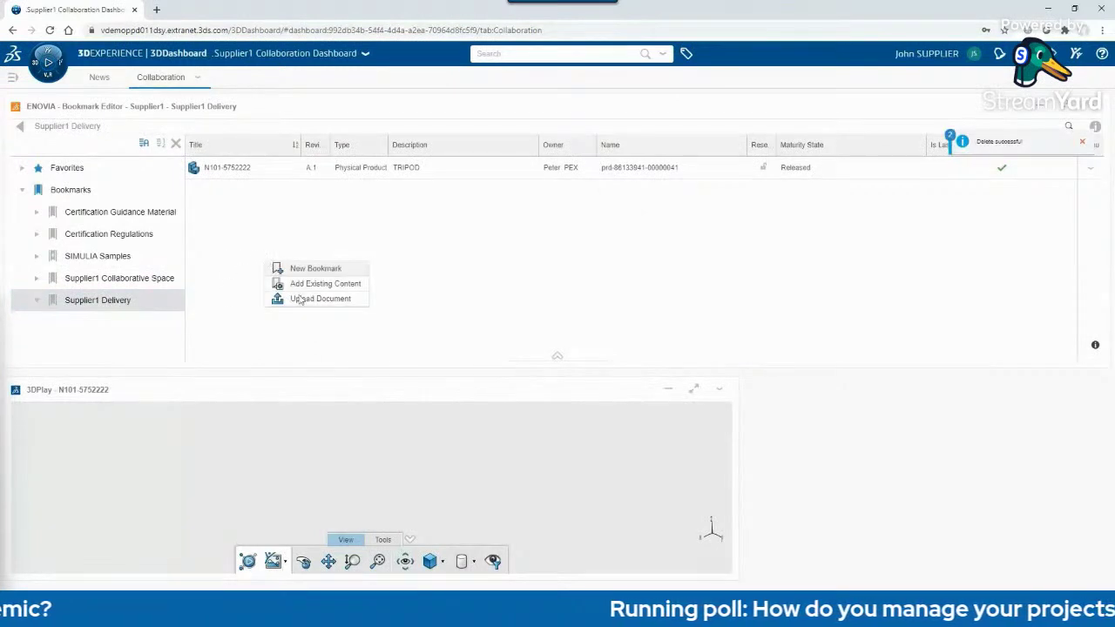
click(414, 290)
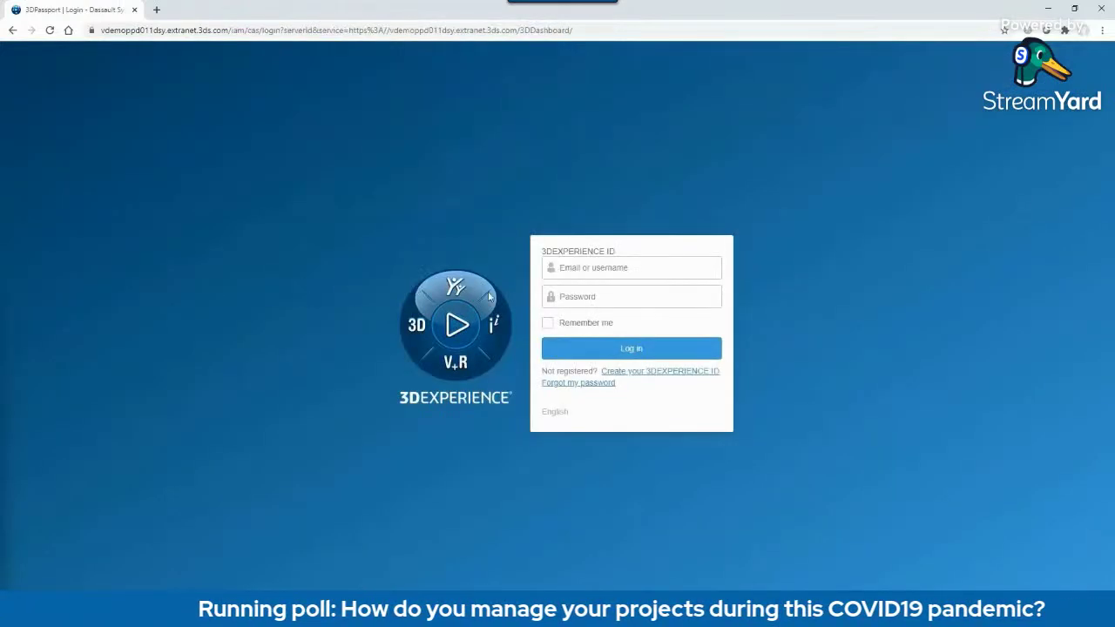
Log in to 3DEXPERIENCE with the company account's username and saved password
click(570, 268)
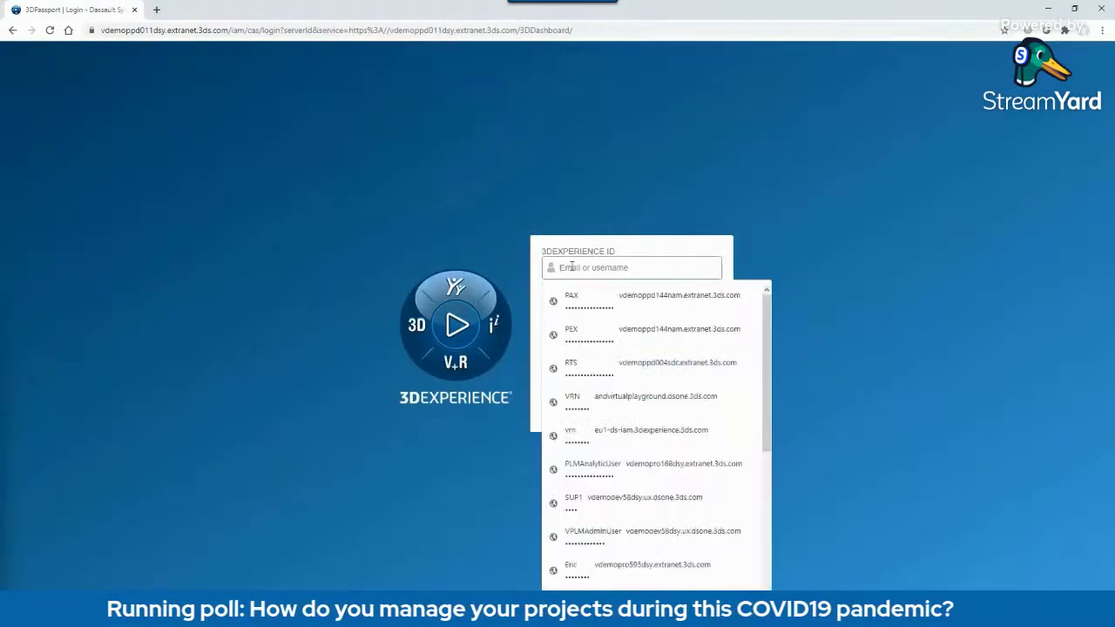
text(PEX)
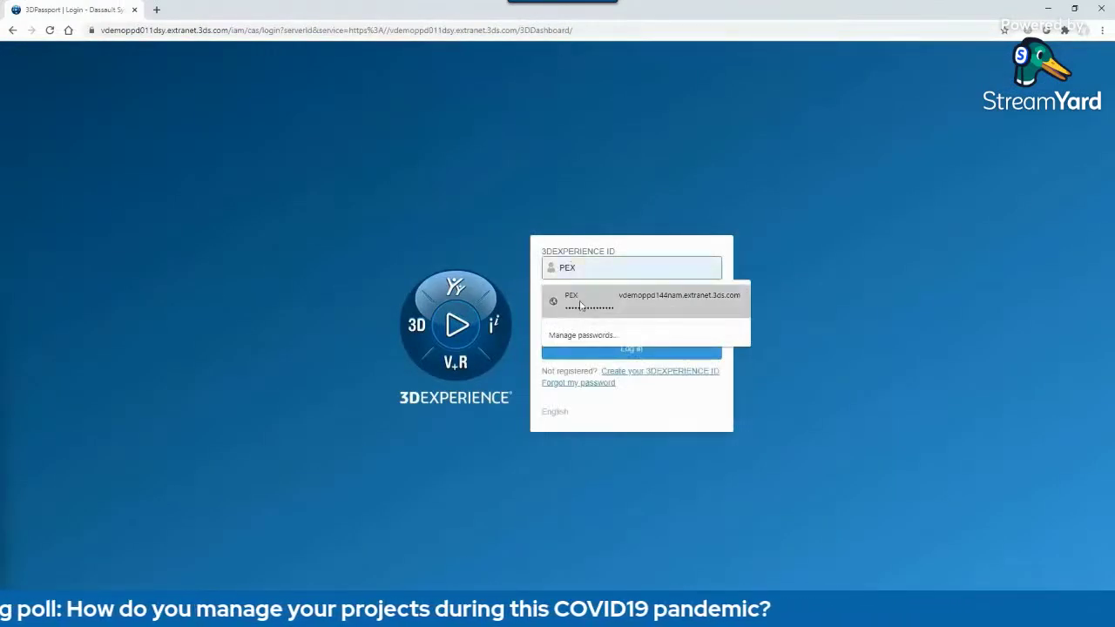
click(842, 285)
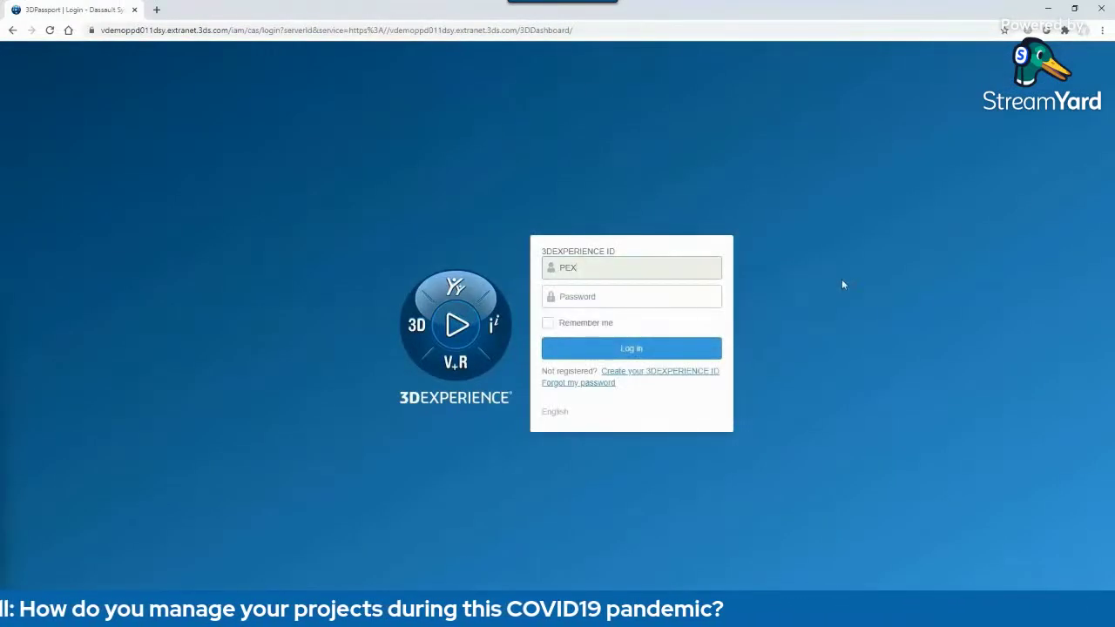
click(690, 305)
click(679, 362)
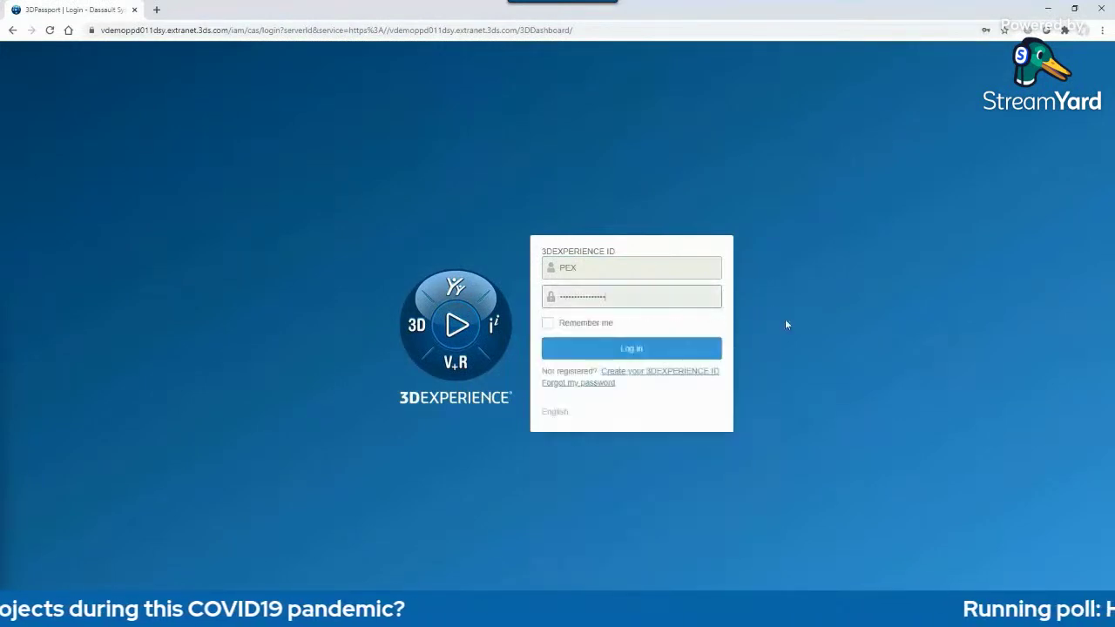
click(646, 357)
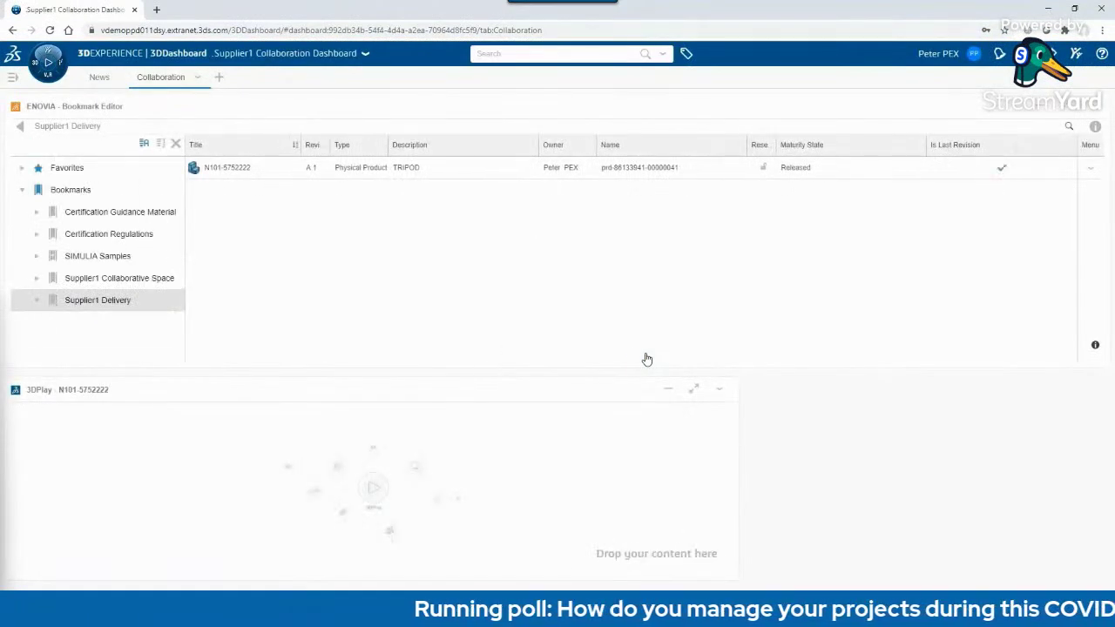
Switch to the Program Excellence R2021x dashboard from the favorite dashboards and close the dashboard list
click(12, 79)
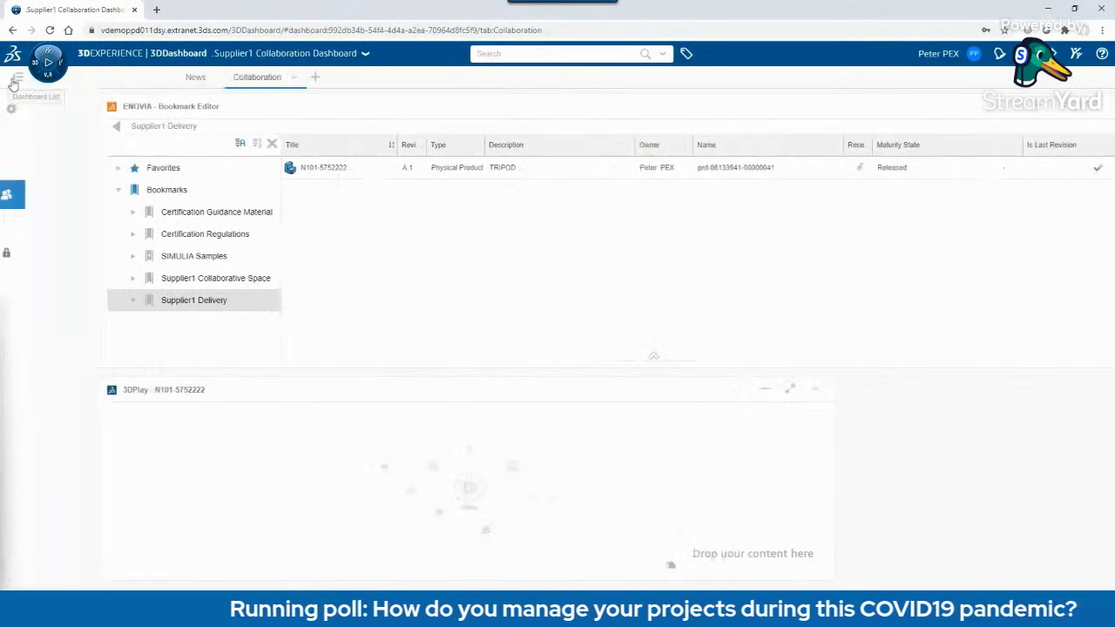
click(73, 172)
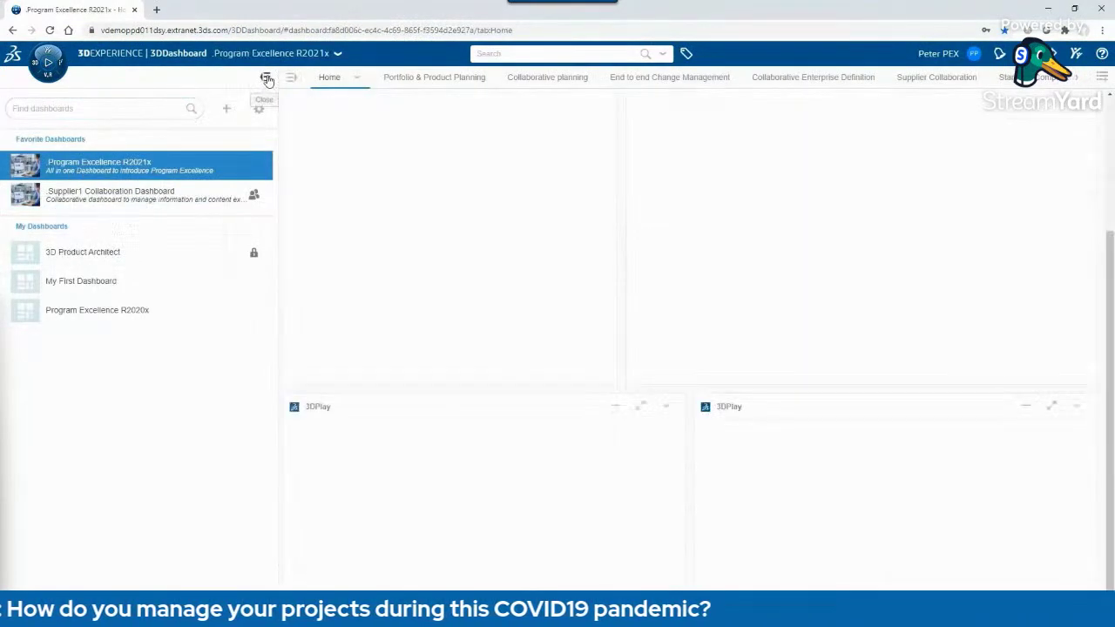
click(265, 79)
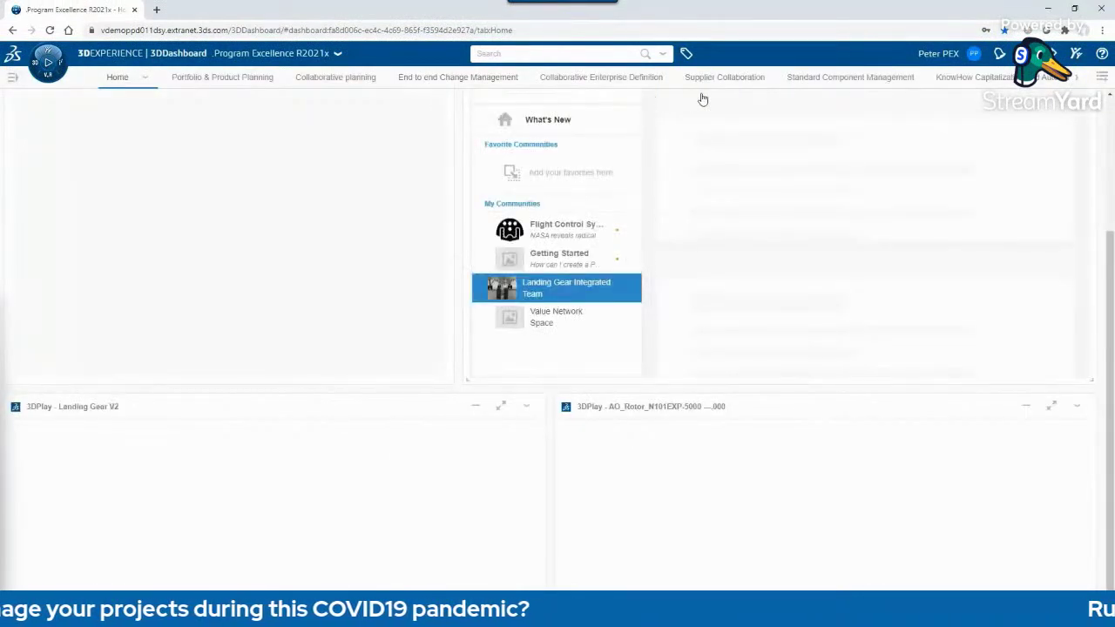
Play the One Part - Reduce video on the Standard Component Management page in a maximized view
click(834, 80)
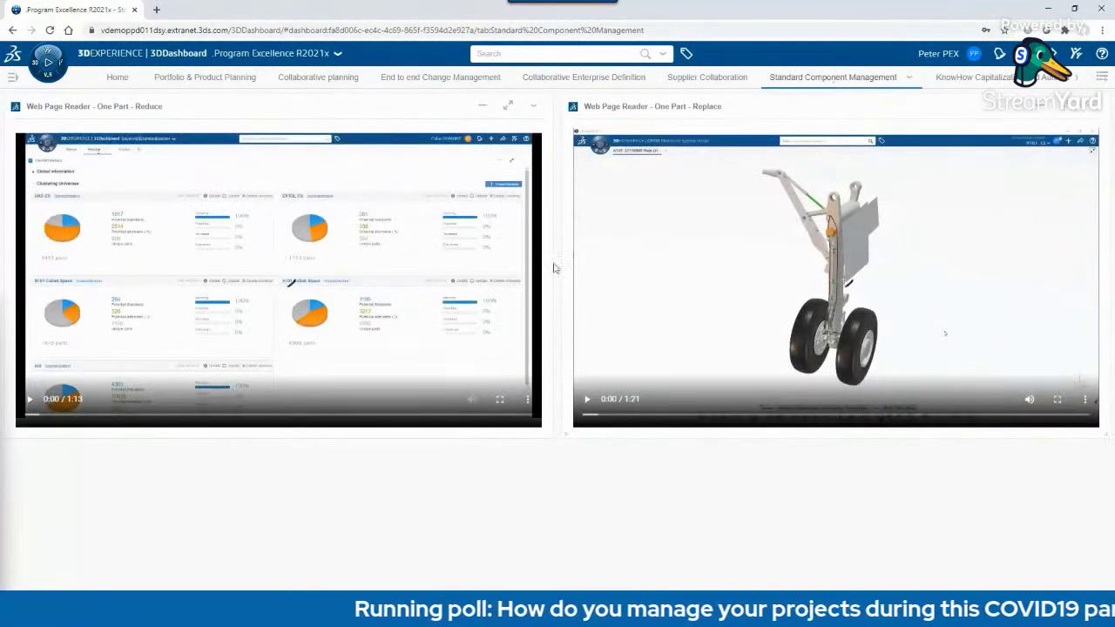
click(30, 399)
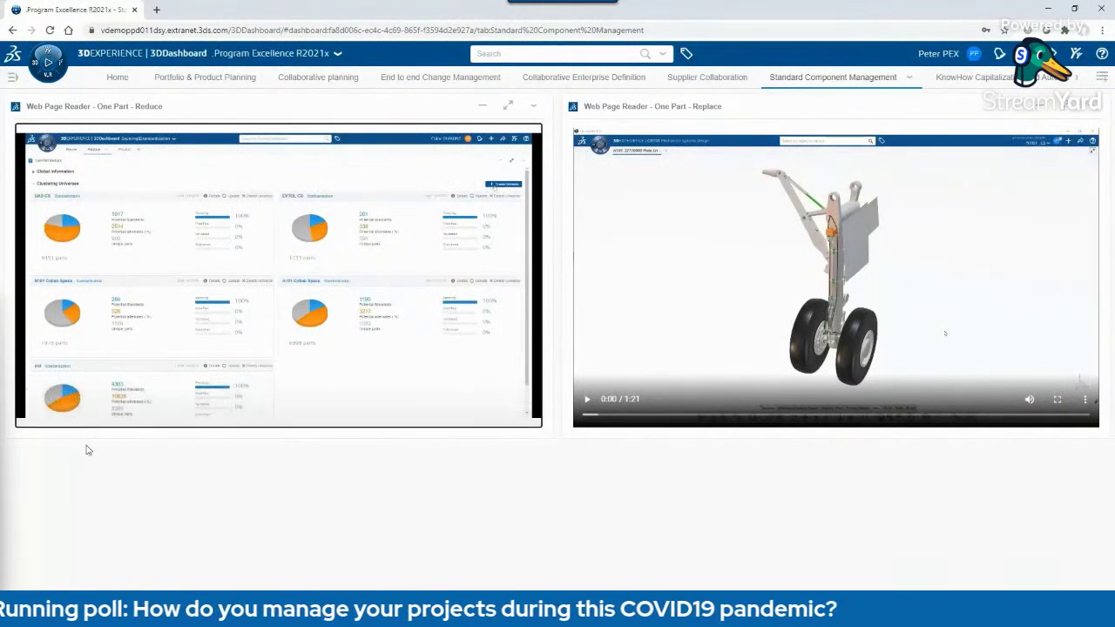
click(509, 105)
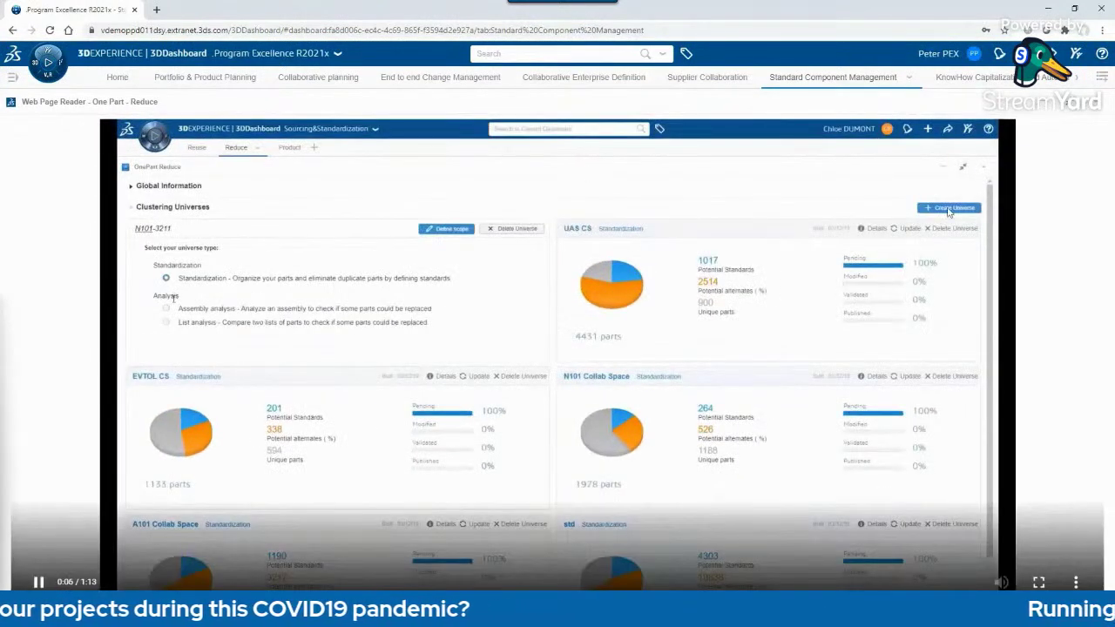